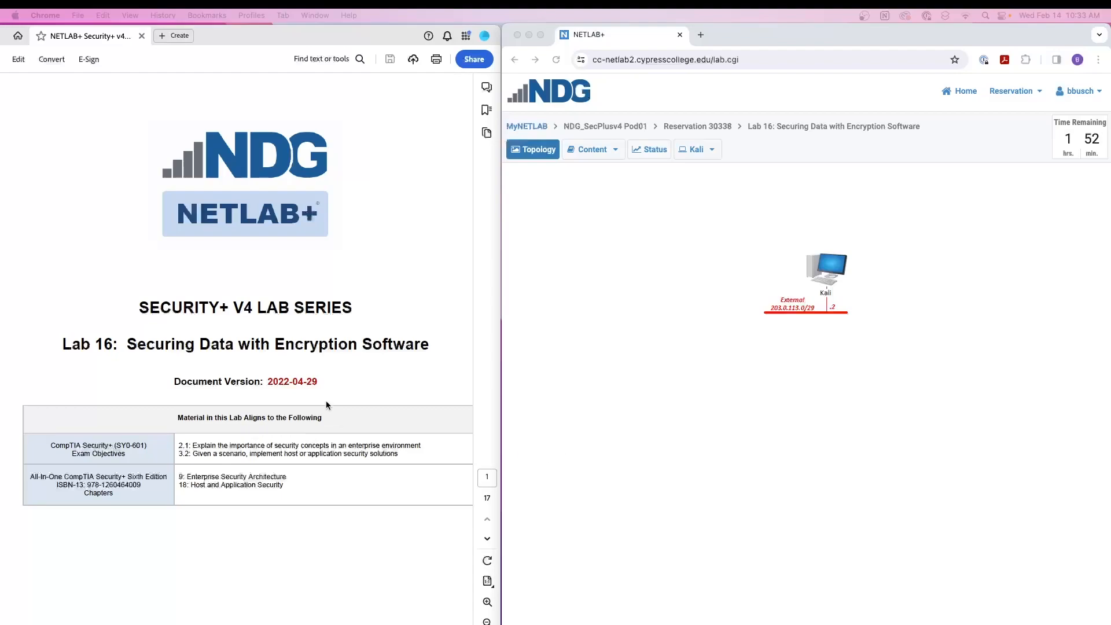
- Read through the Lab 16 guide up to section 1.1, Creating a Container, and check the lab title in NETLAB+
scroll(324, 405, "down", 10)
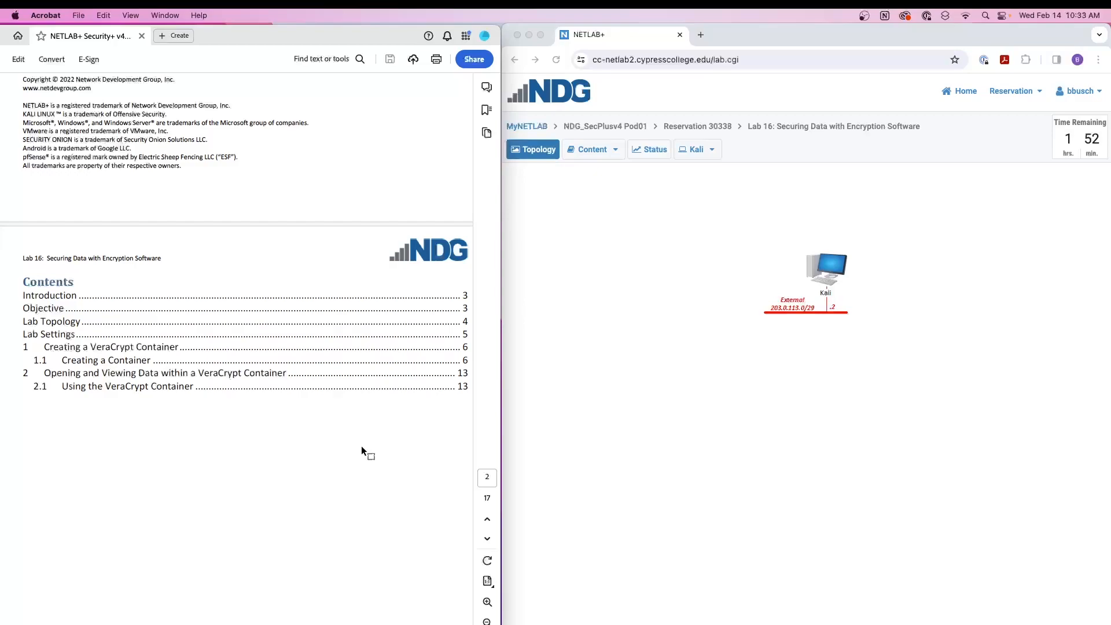
scroll(361, 445, "down", 3)
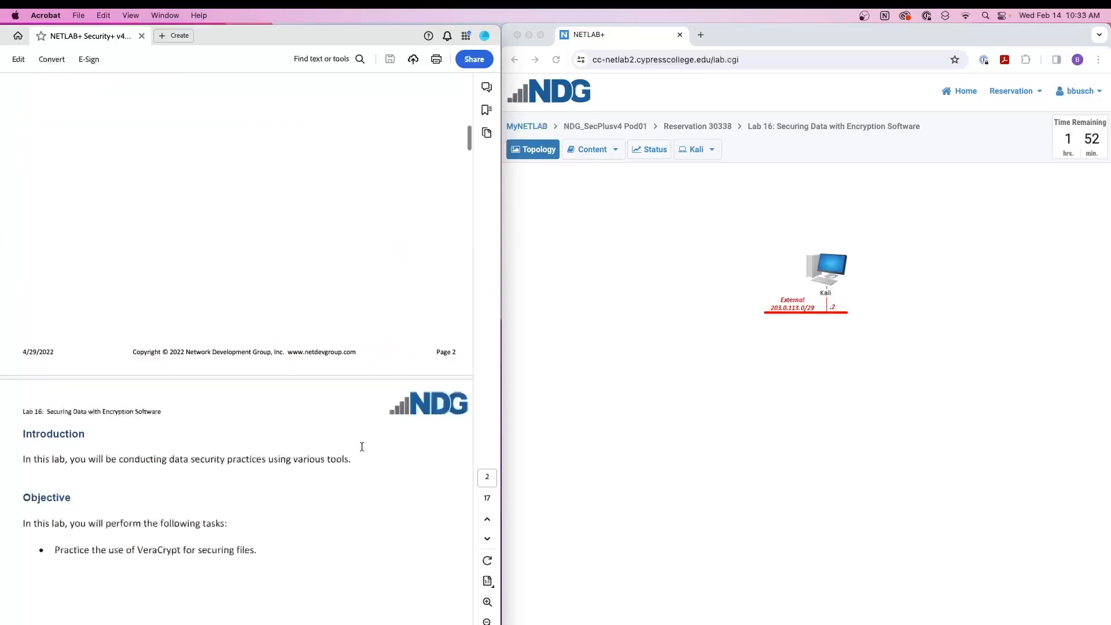
scroll(361, 445, "down", 3)
scroll(361, 446, "down", 10)
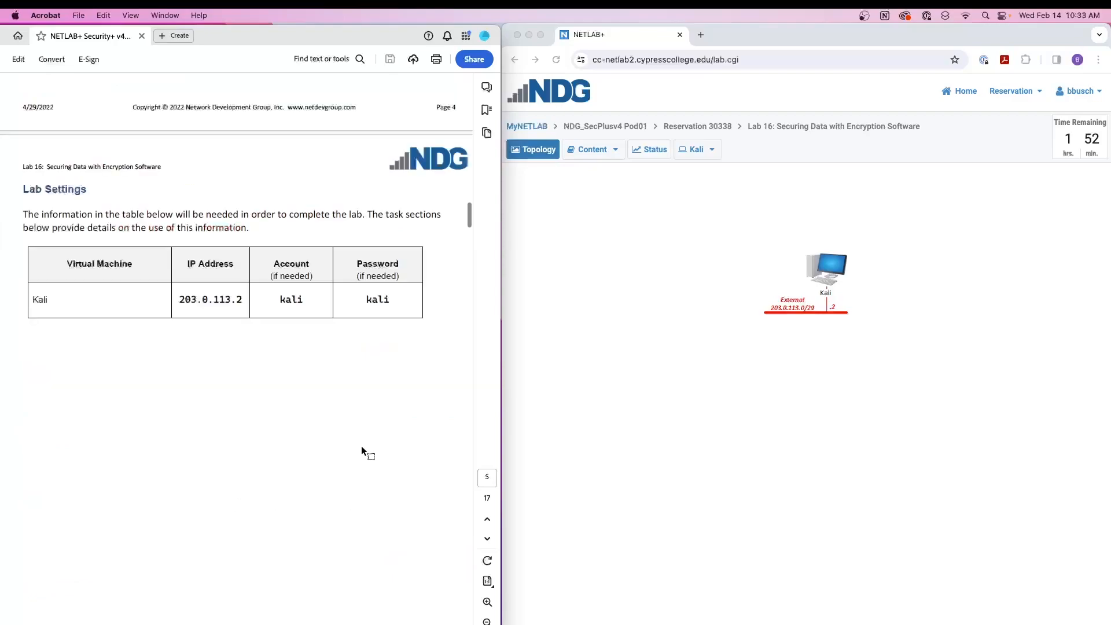
scroll(360, 443, "down", 2)
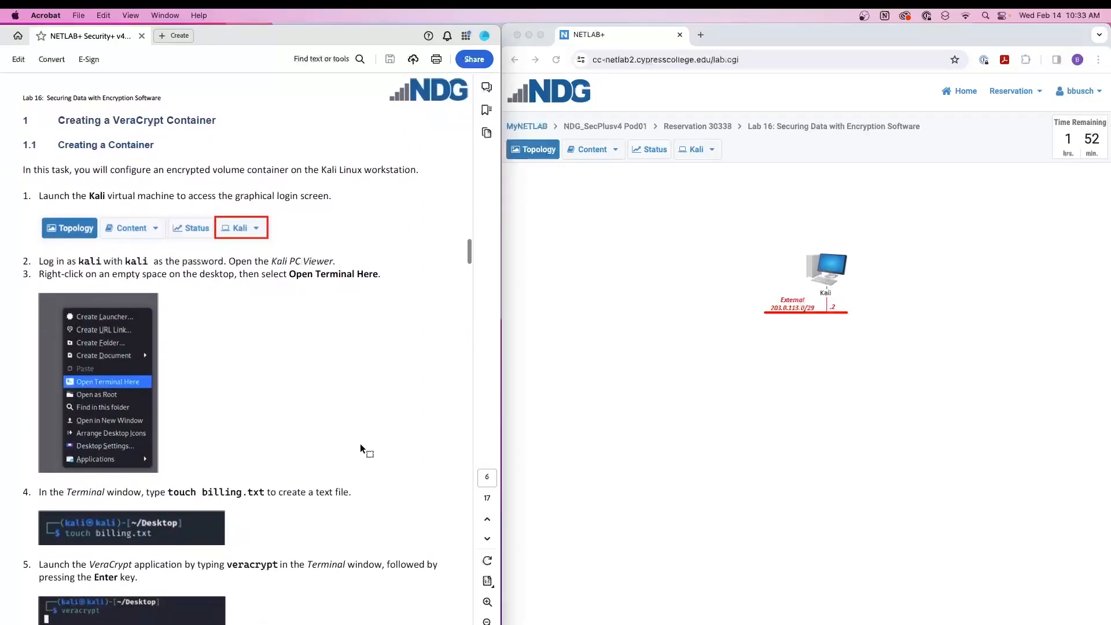
scroll(360, 443, "left", 1)
left_click(848, 391)
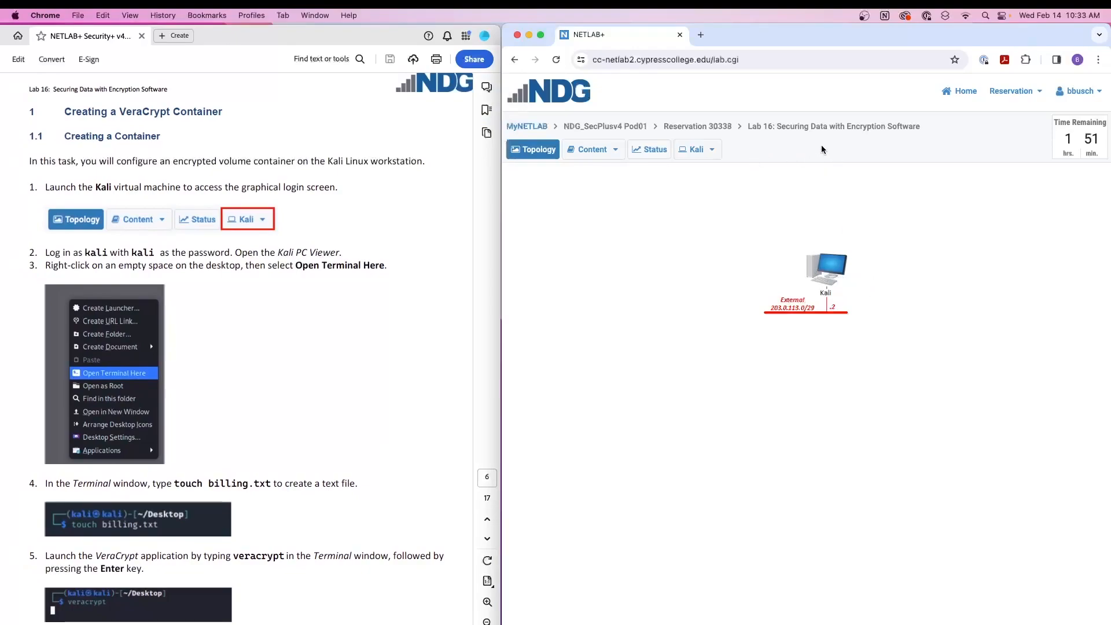
left_click_drag(933, 128, 745, 131)
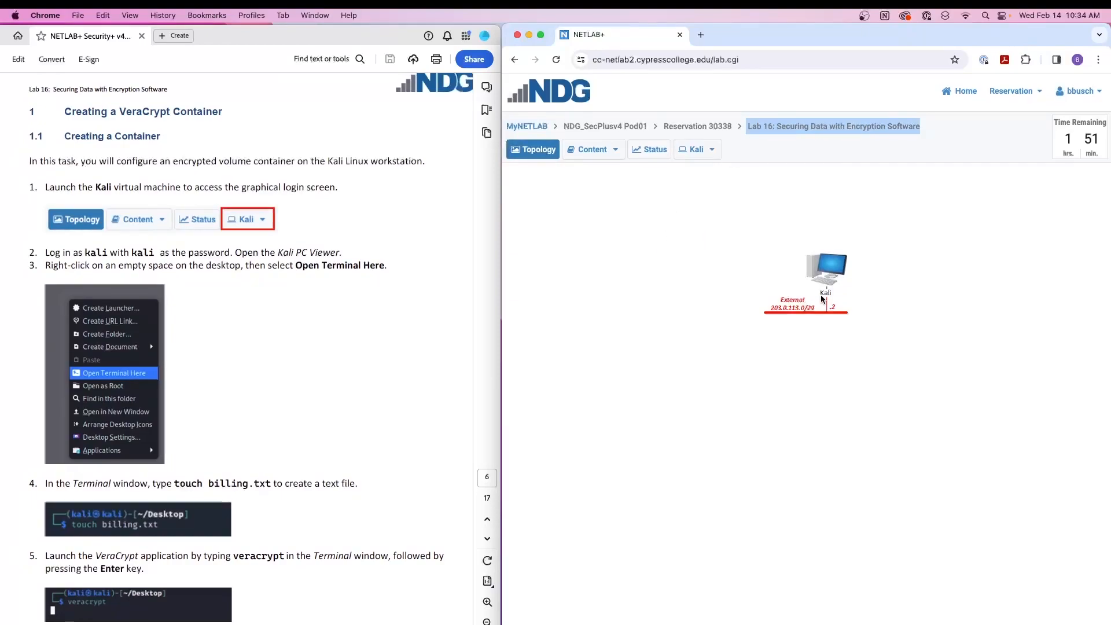
- Launch the Kali virtual machine from the topology and log in with the account name and password from the lab guide
left_click(827, 267)
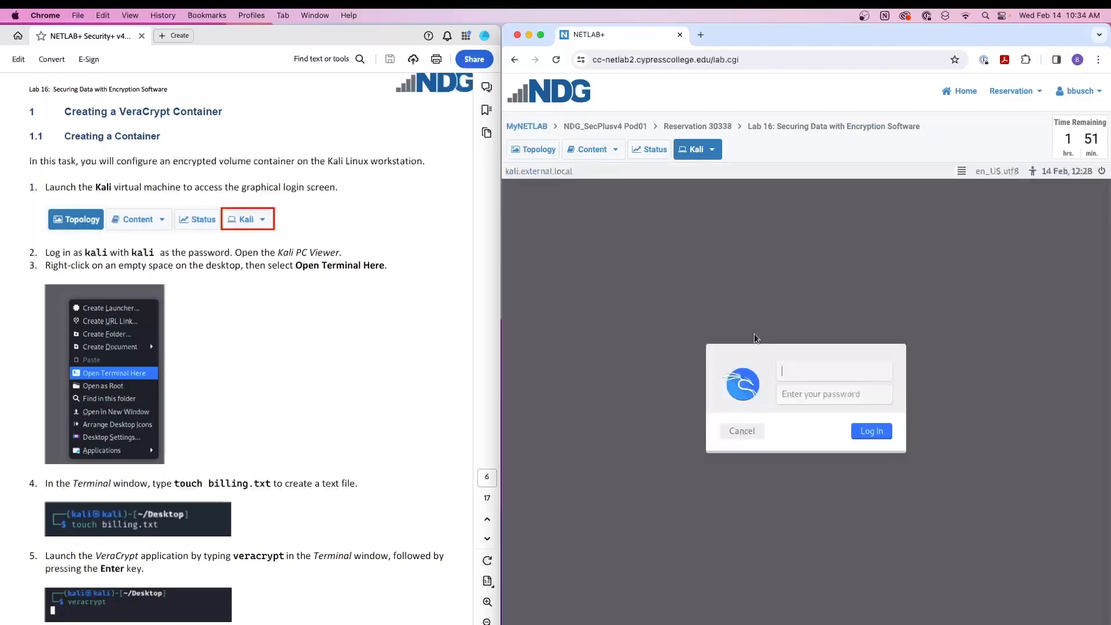
left_click(813, 373)
type("kali")
key("Tab")
type("kali")
key("Return")
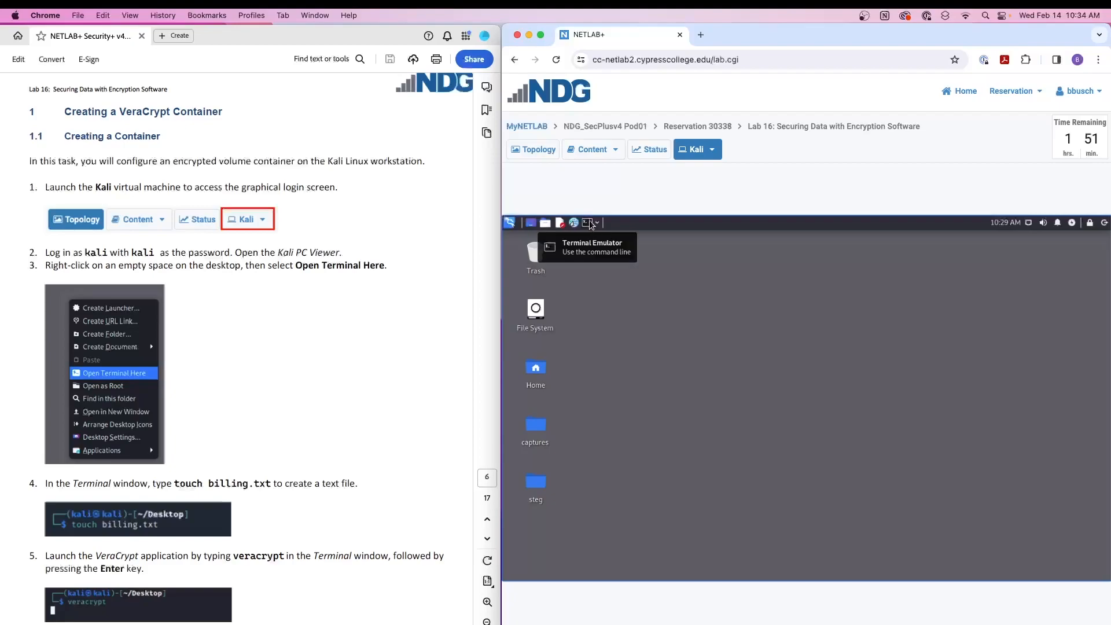
- Open a terminal in the Kali Desktop folder and view its appearance preferences without changing them
right_click(664, 303)
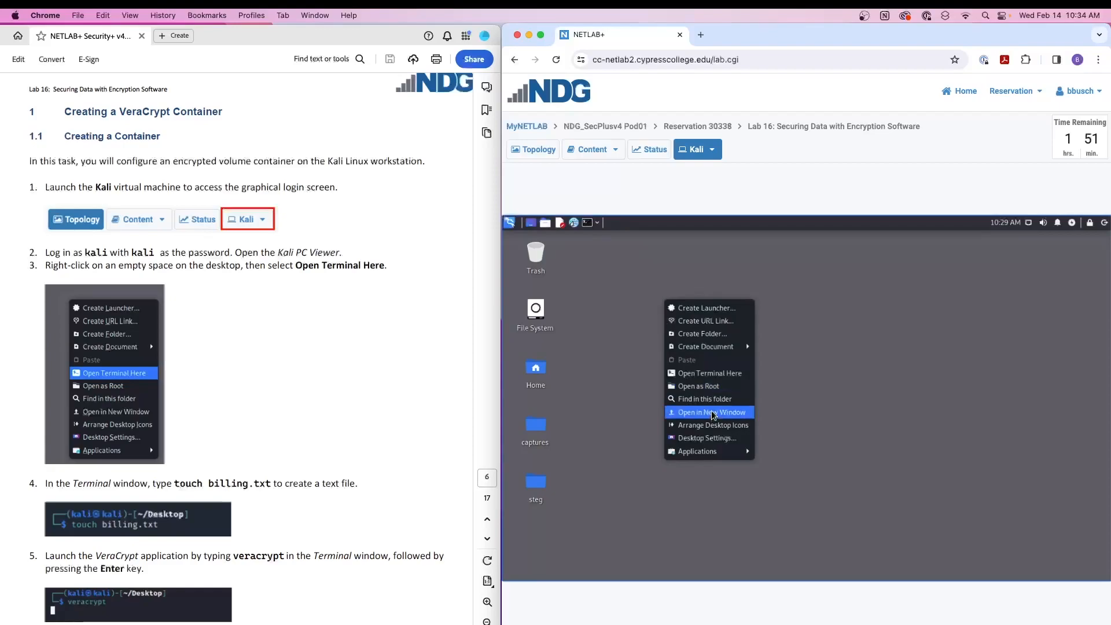
left_click(710, 377)
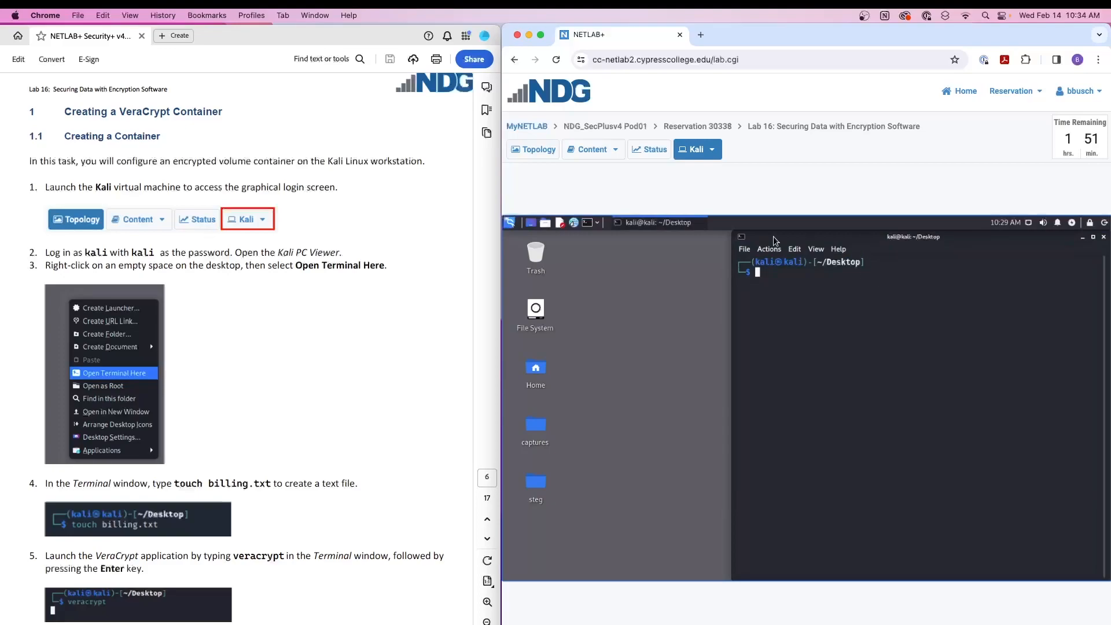
left_click(744, 248)
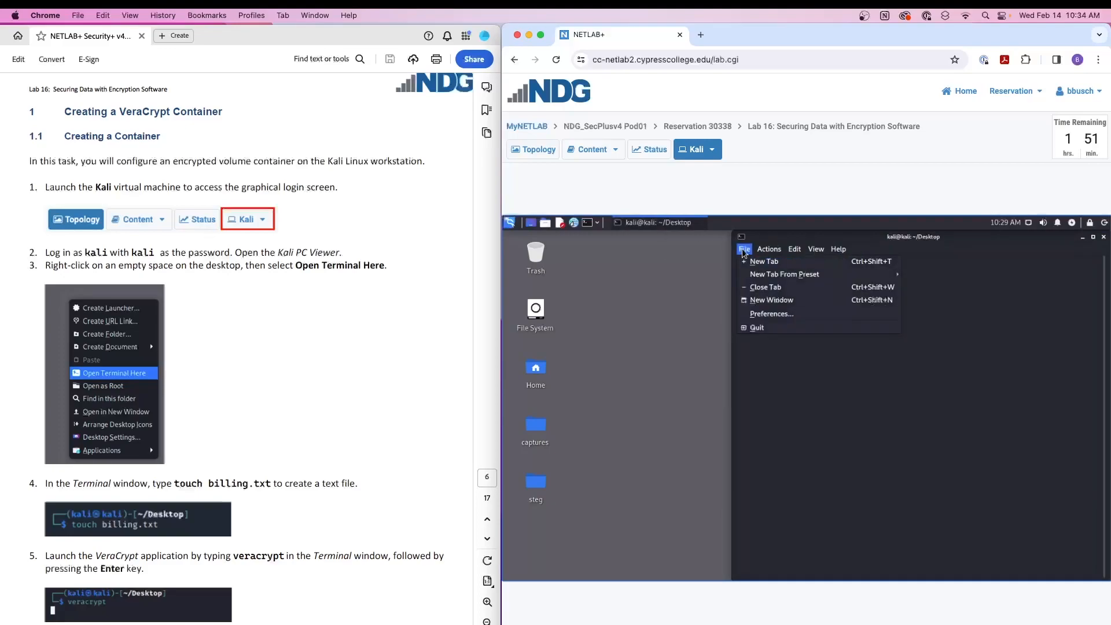
left_click(759, 318)
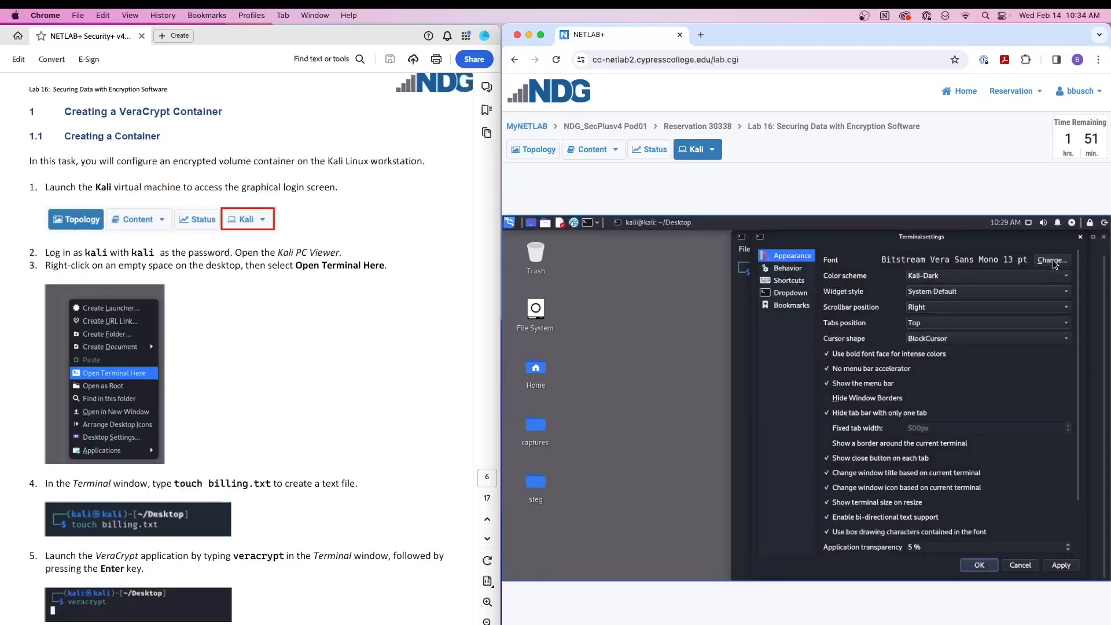
left_click(1079, 237)
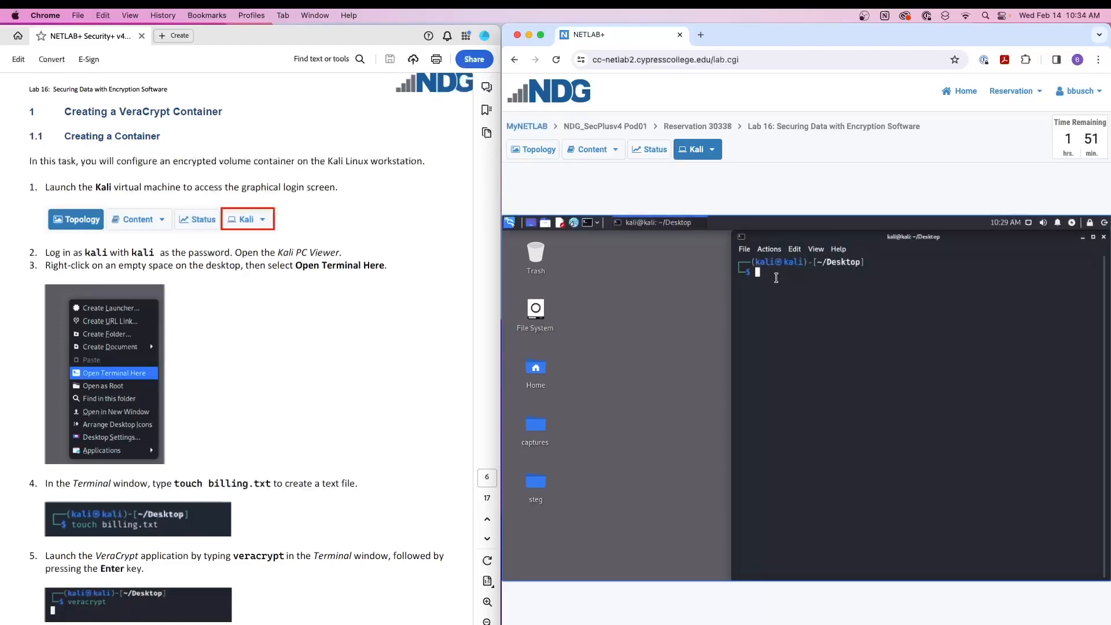
- Create an empty text file on the desktop by running touch billing.txt in the terminal
scroll(309, 344, "down", 5)
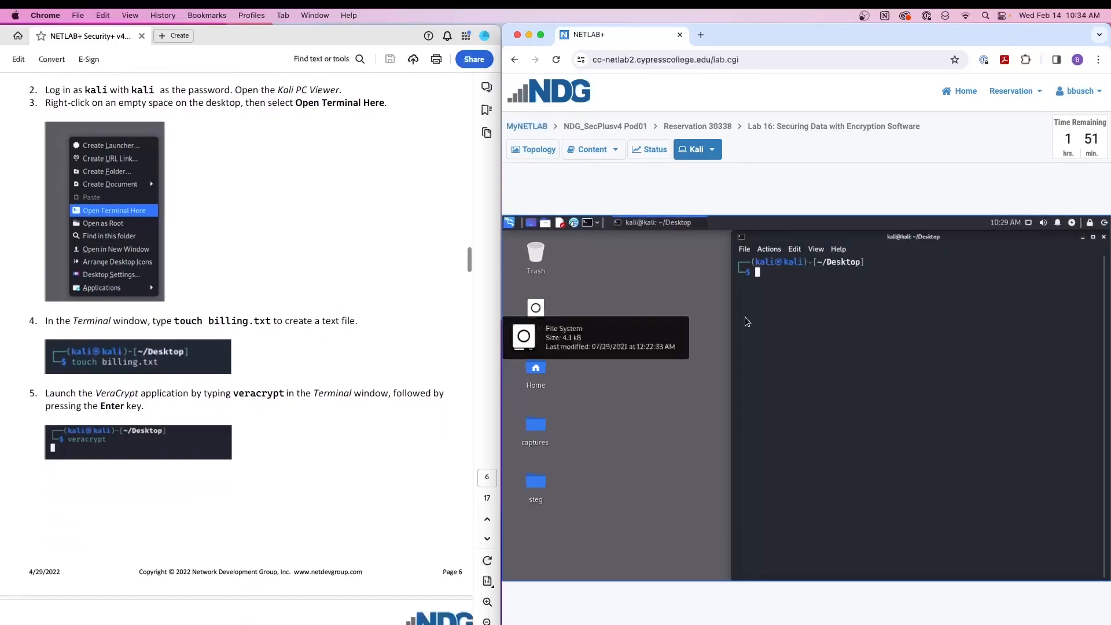
type("tou")
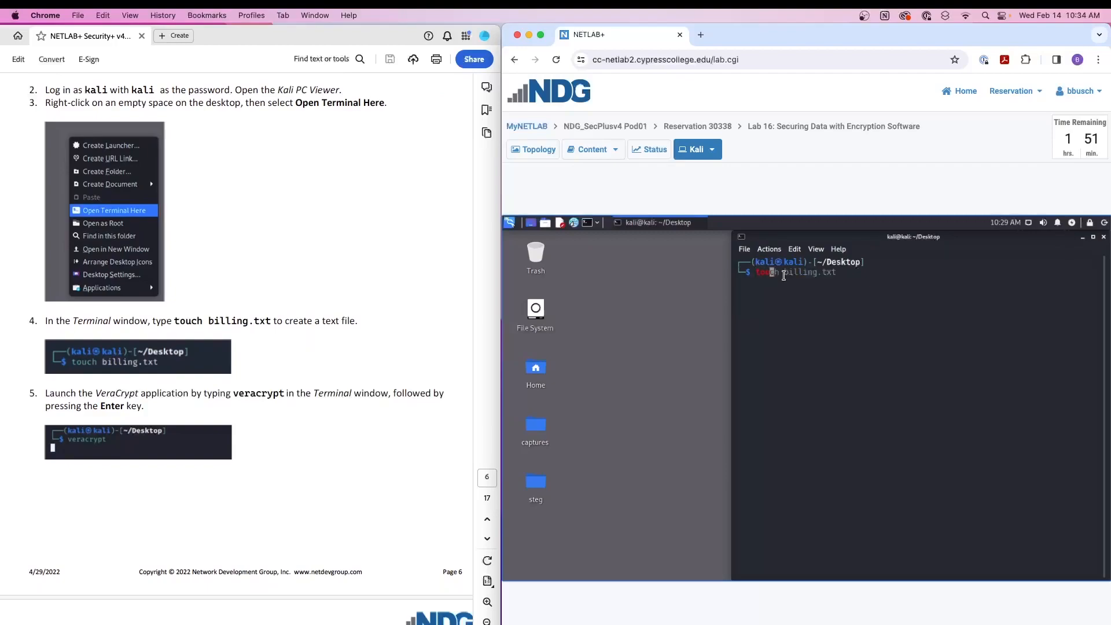
type("ch billing.txtbilling.txt")
key("Return")
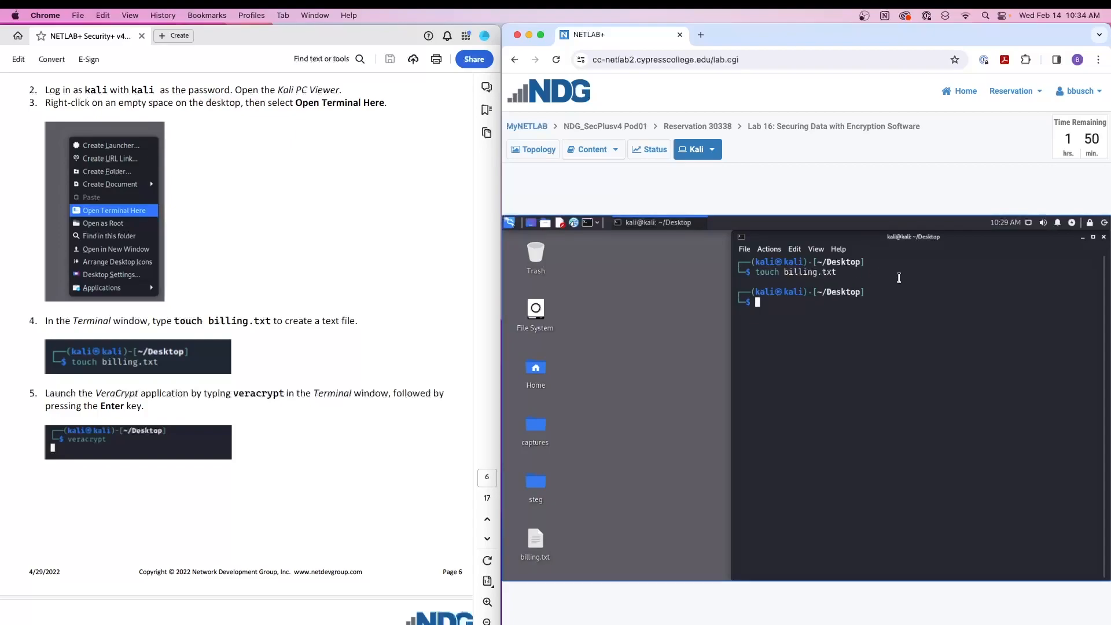
- List the desktop's contents with ls and ls -l, and examine the entry and permissions of billing.txt
type("ls")
key("Return")
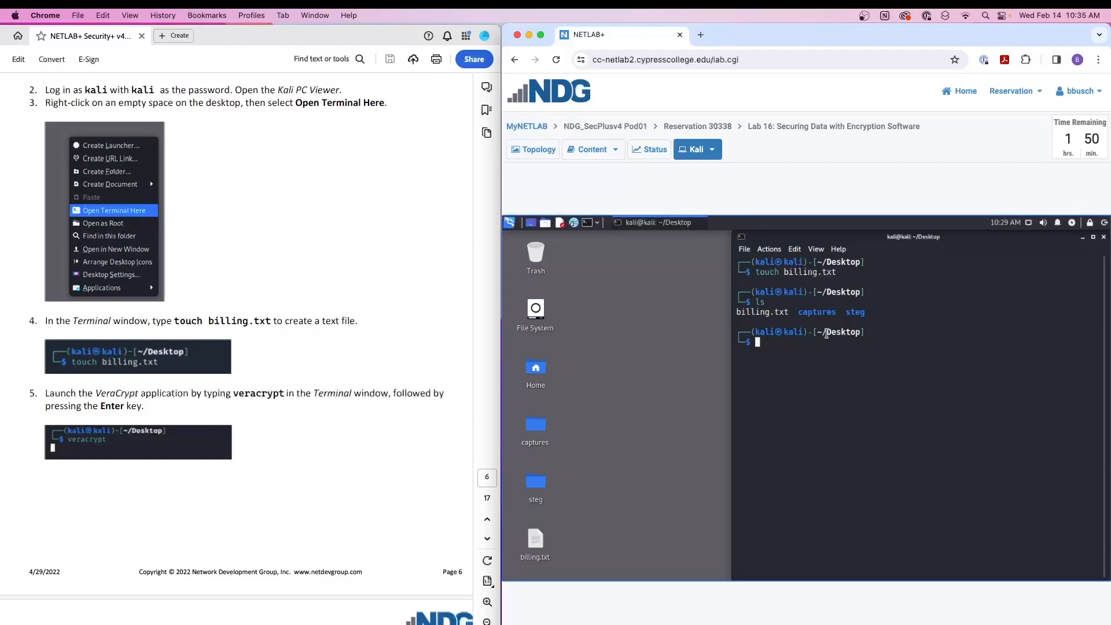
left_click_drag(792, 313, 734, 312)
left_click(827, 353)
type("ls -l")
key("Return")
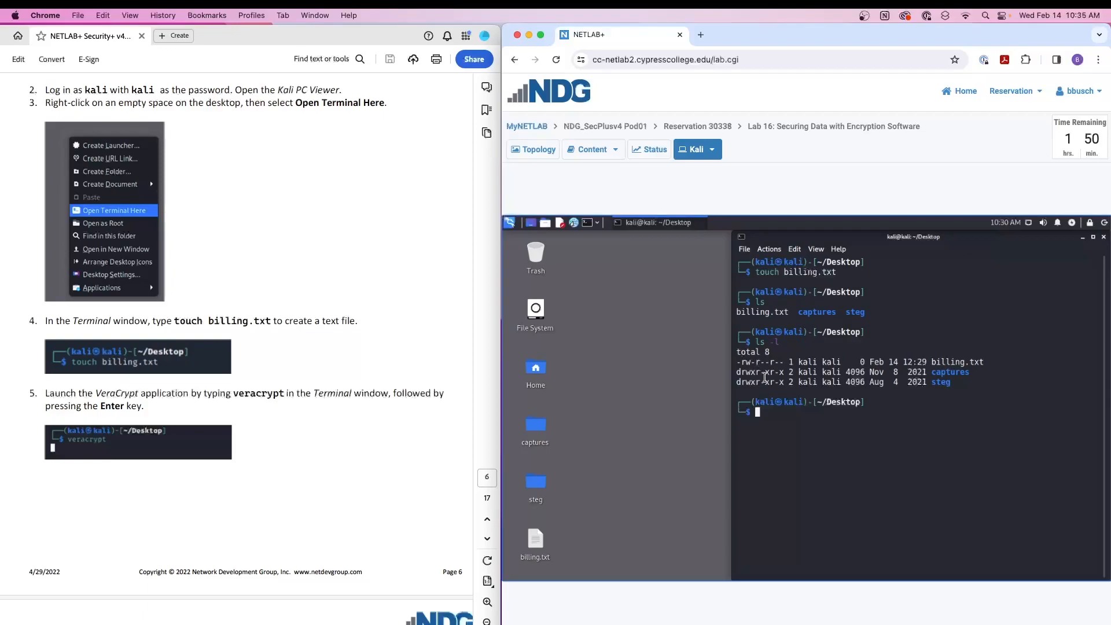
left_click_drag(788, 362, 714, 376)
left_click(782, 382)
- Launch VeraCrypt by running veracrypt in the terminal, and move its window aside from the terminal output
scroll(272, 412, "down", 1)
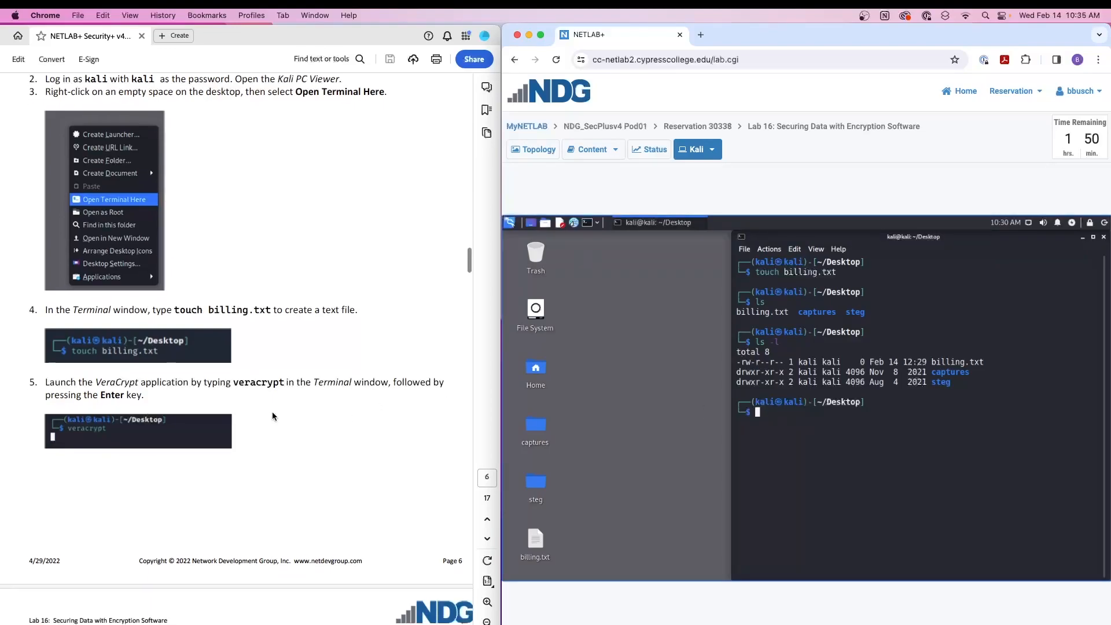
type("ve")
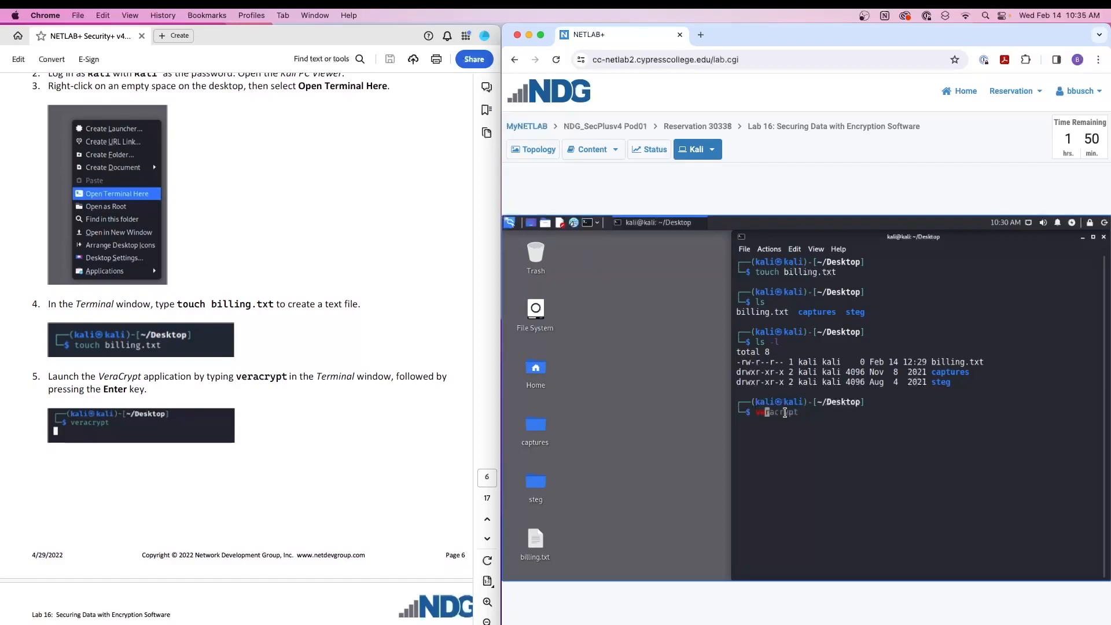
type("racrypt")
key("Return")
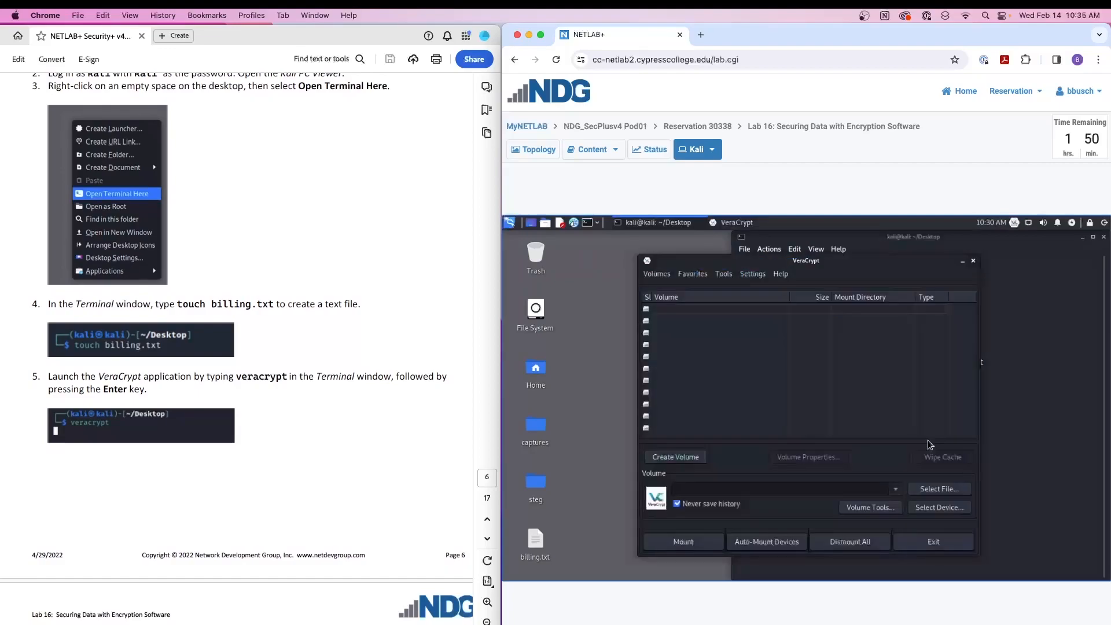
left_click_drag(866, 256, 765, 250)
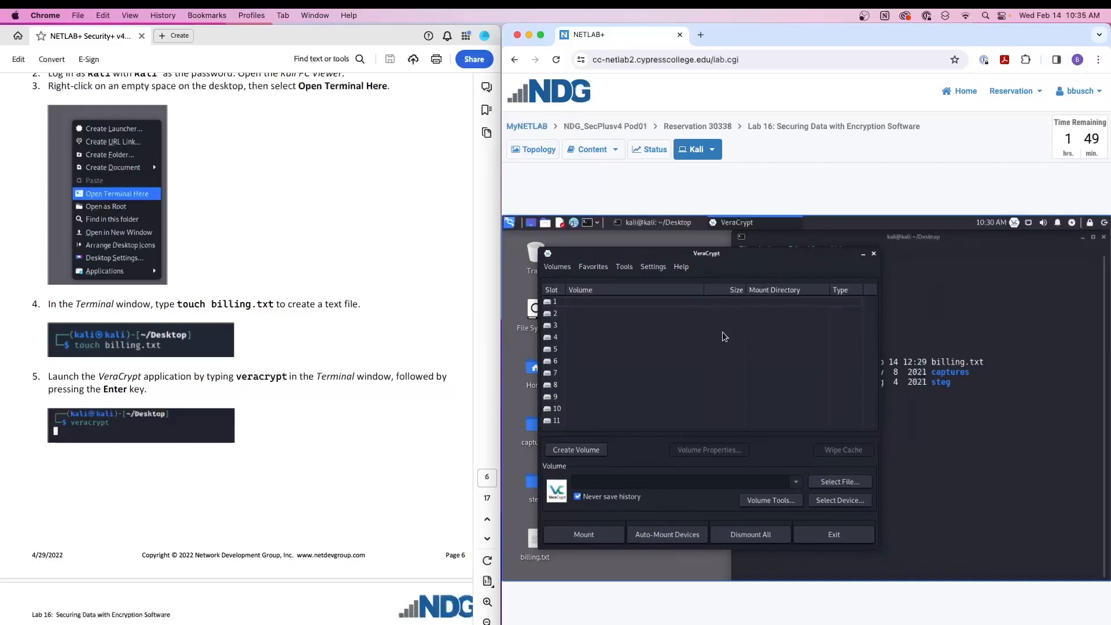
- Start creating a VeraCrypt volume as an encrypted file container with the Standard VeraCrypt volume type
scroll(347, 347, "down", 15)
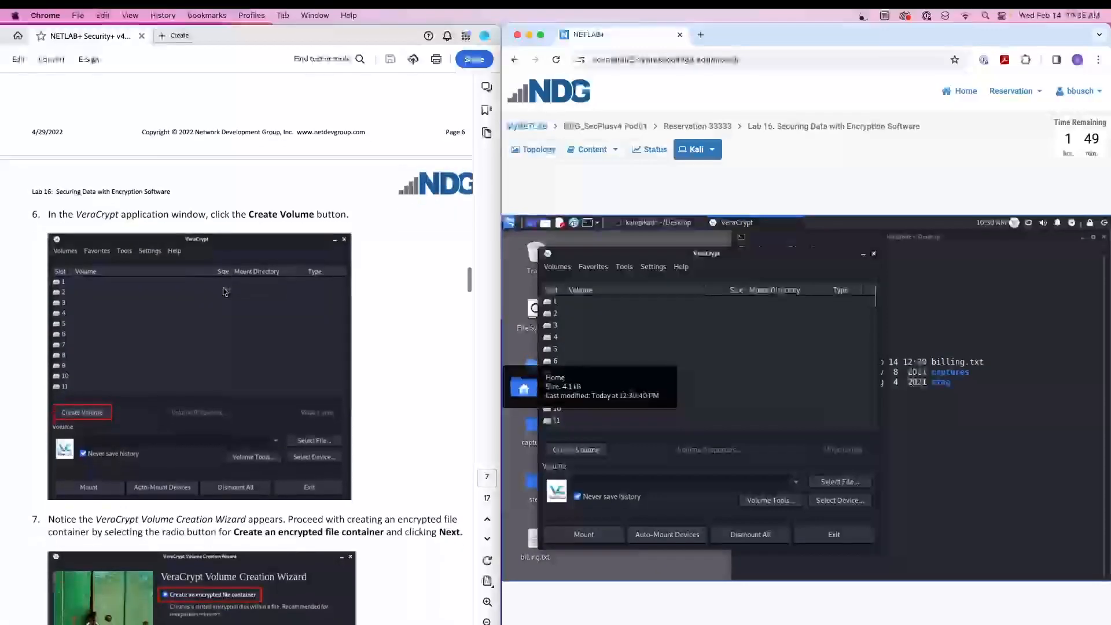
left_click(578, 451)
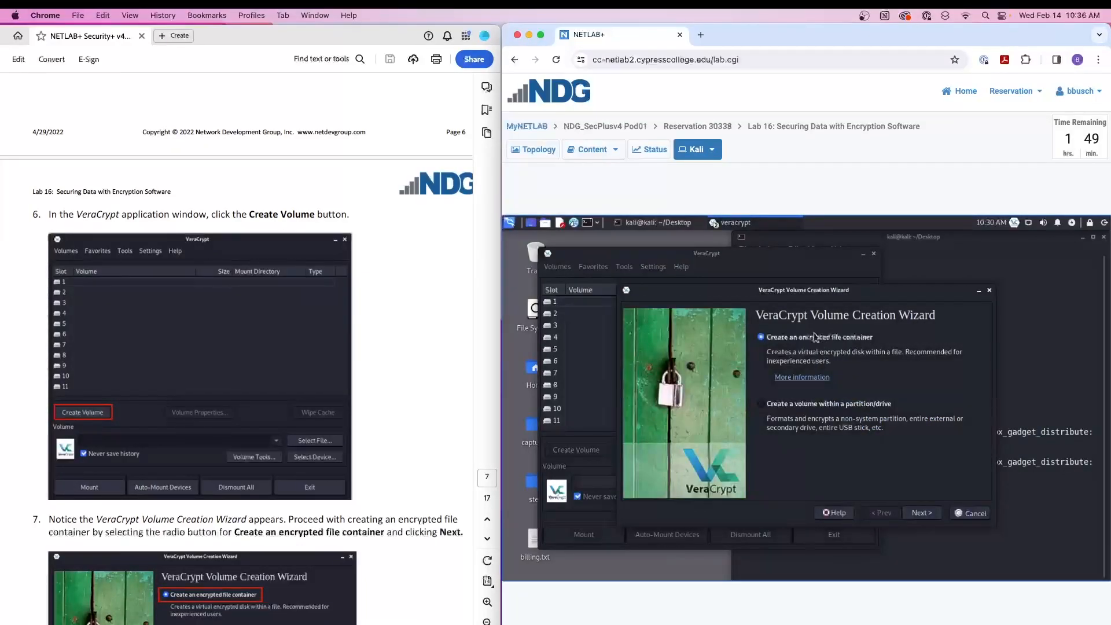
left_click(921, 513)
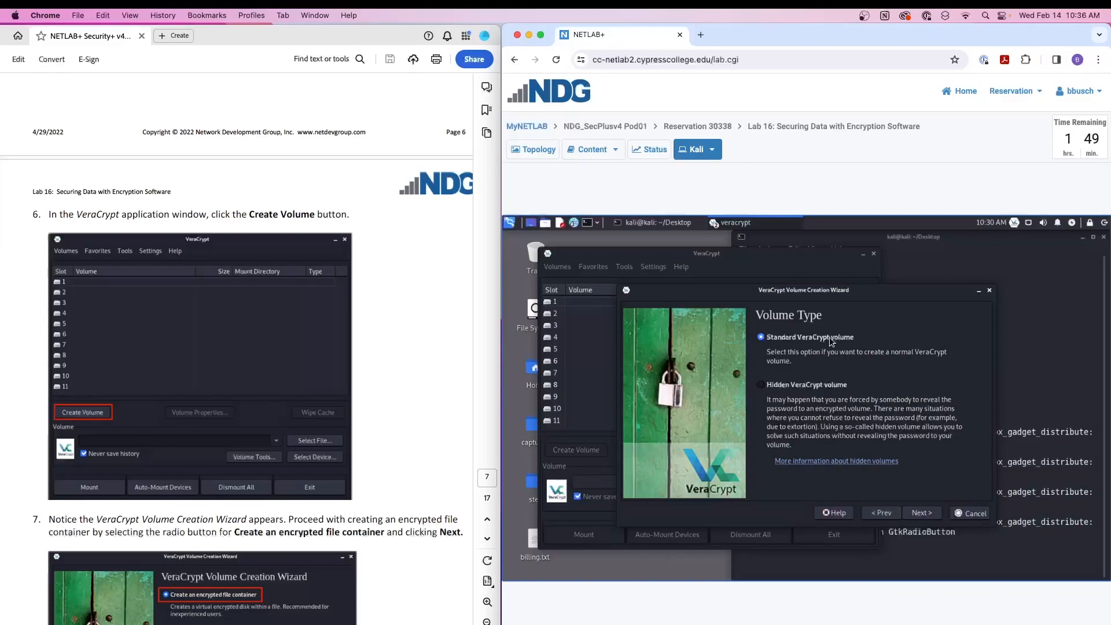
left_click(920, 513)
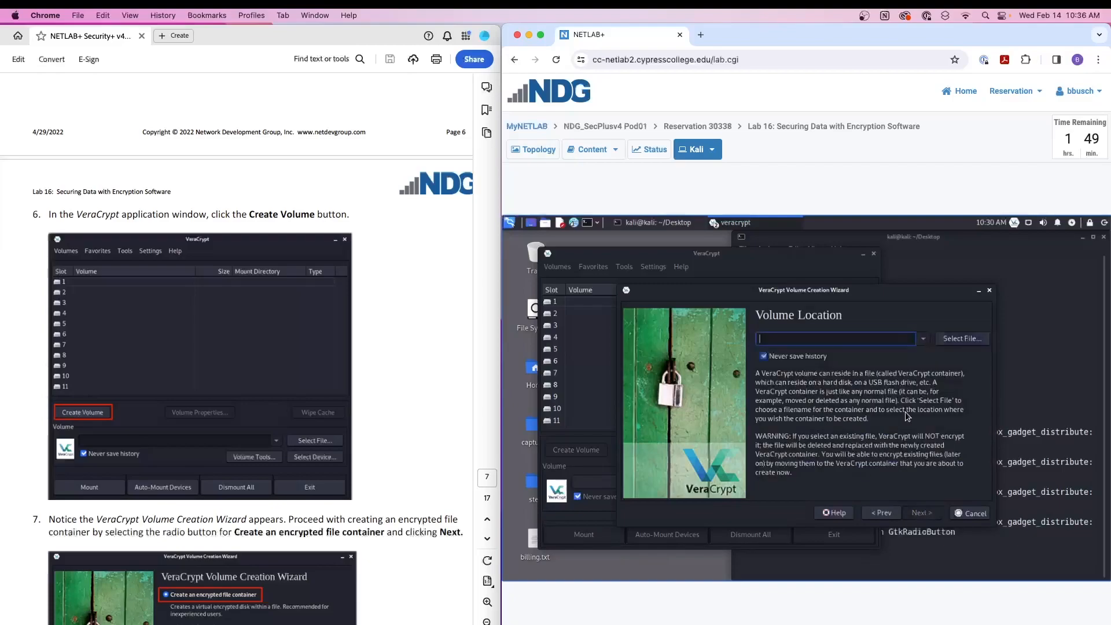
- Set the volume location to billing.txt in the Desktop folder, replace the existing file, and continue to the encryption options
scroll(278, 326, "down", 10)
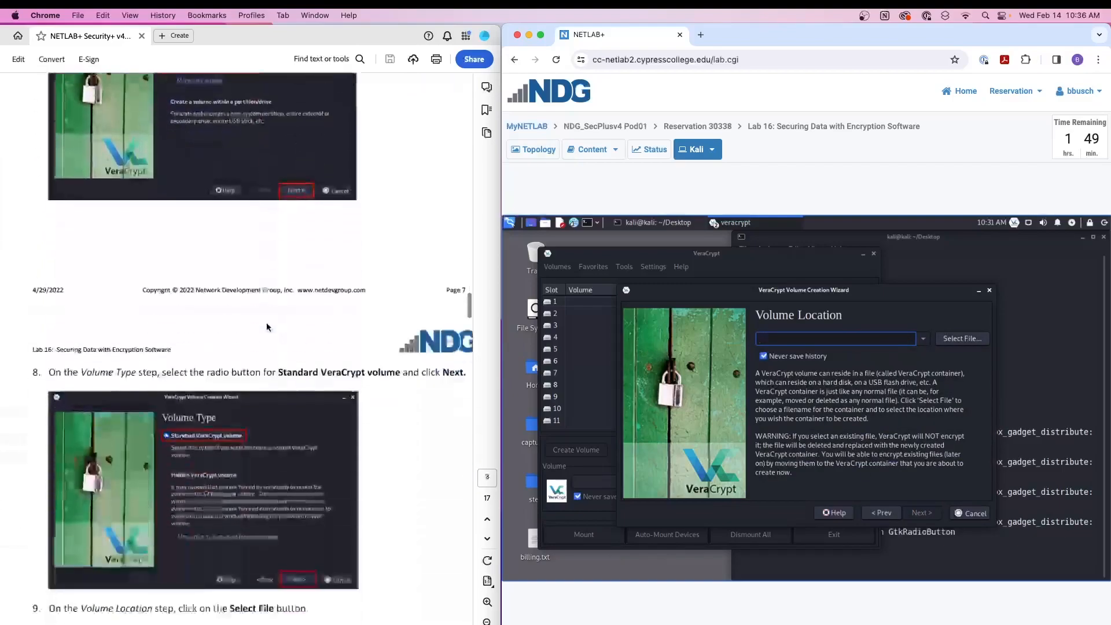
scroll(268, 327, "down", 5)
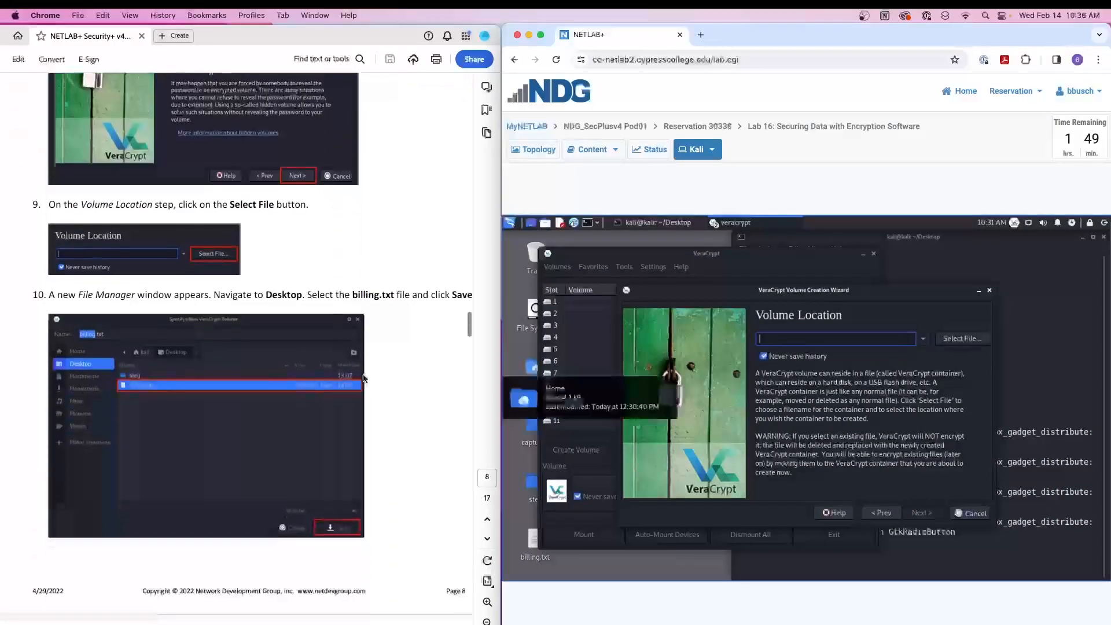
left_click(961, 339)
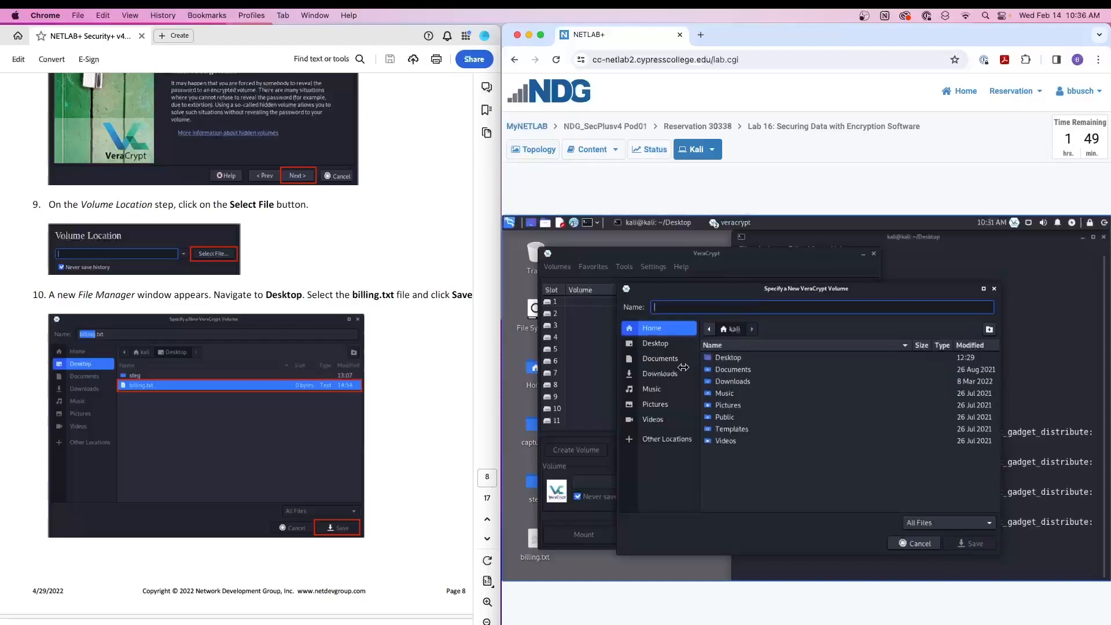
left_click(656, 344)
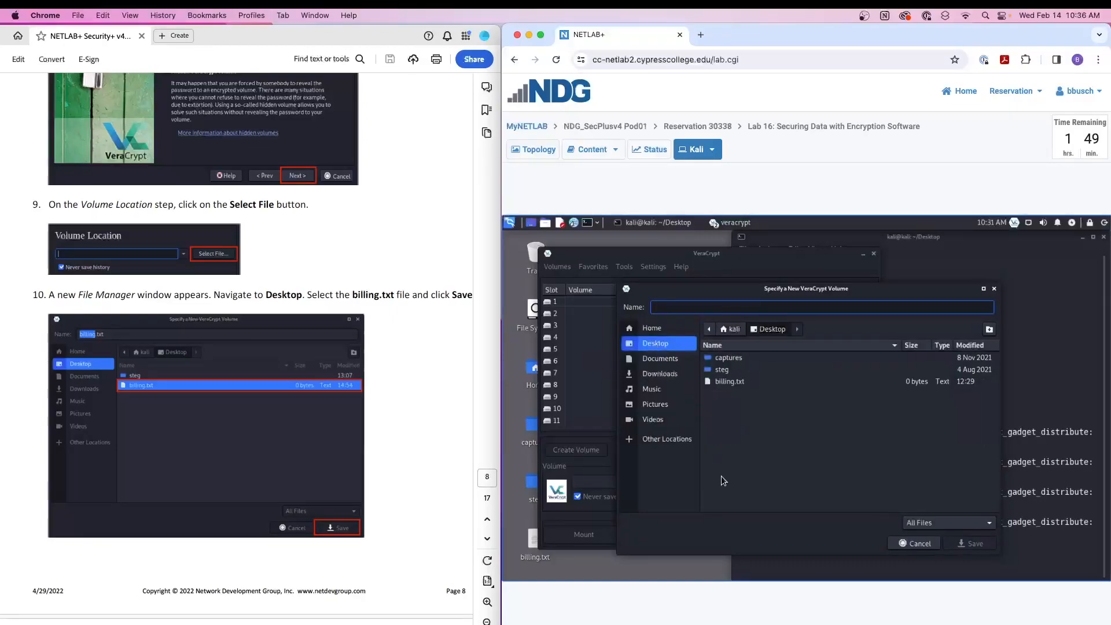
double_click(730, 381)
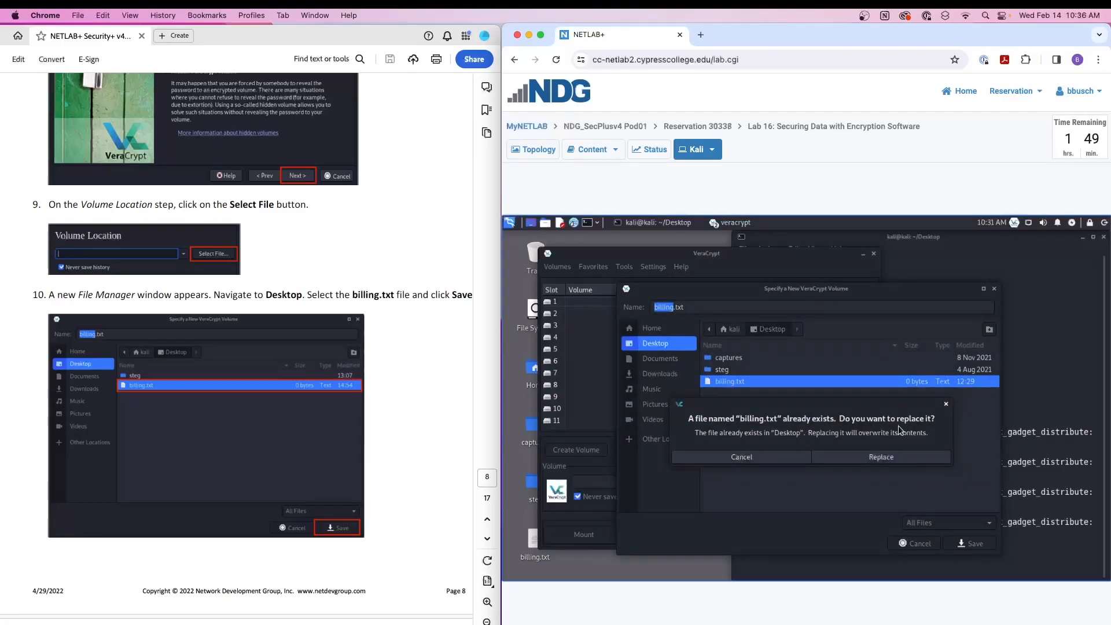
left_click(875, 458)
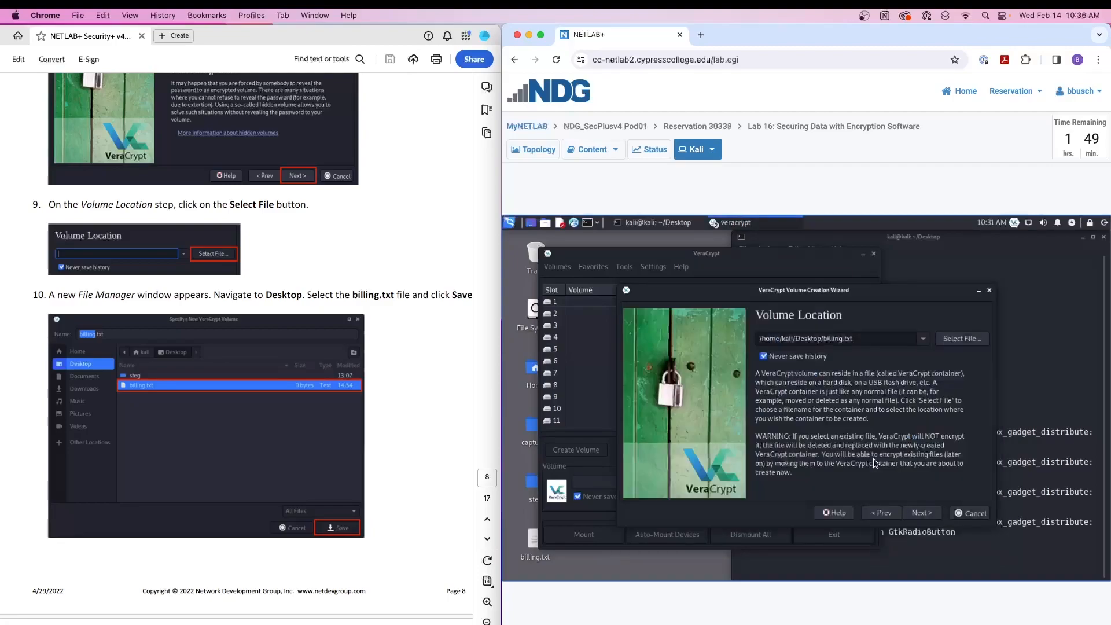
left_click(920, 514)
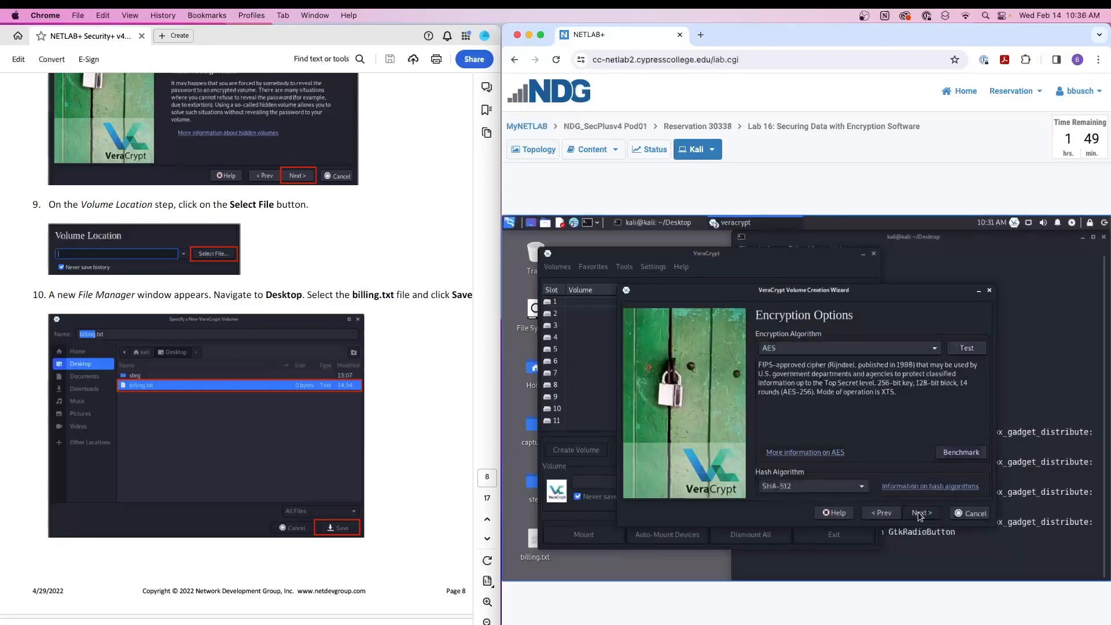
- Review the lab guide's encryption options step and the available encryption and hash algorithms, keeping AES and SHA-512 selected
scroll(300, 392, "down", 10)
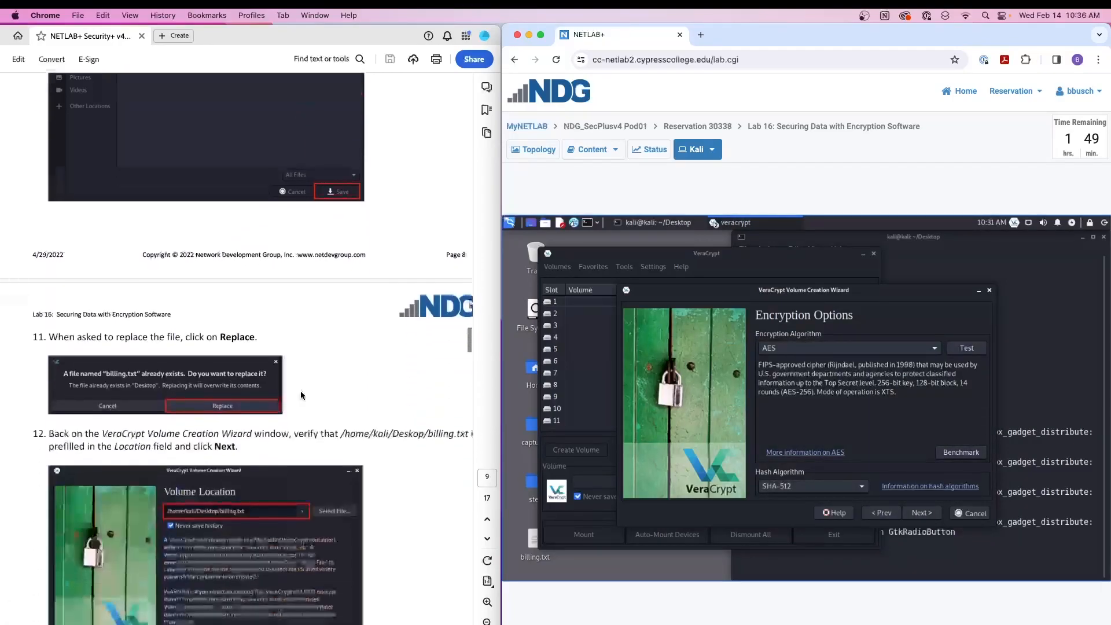
scroll(300, 396, "down", 5)
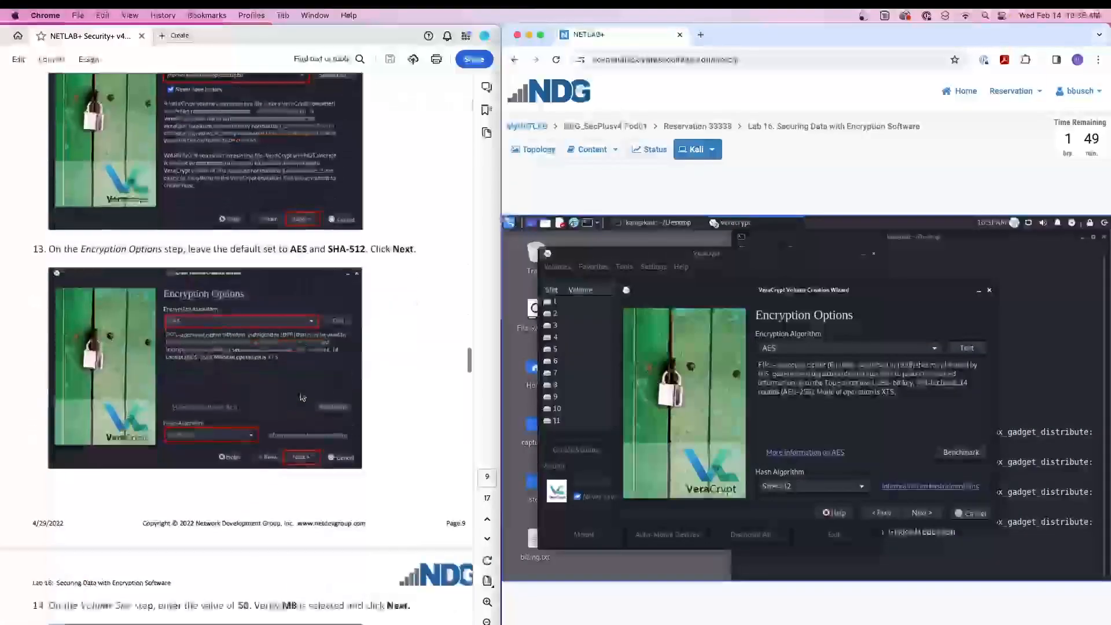
left_click(900, 348)
left_click(900, 347)
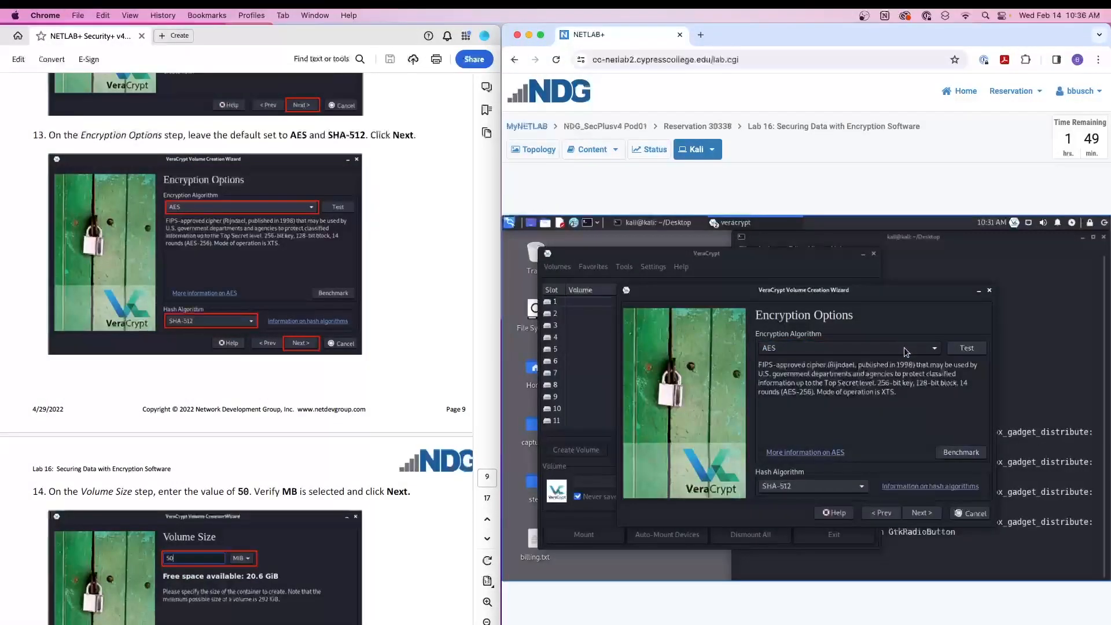
left_click(904, 349)
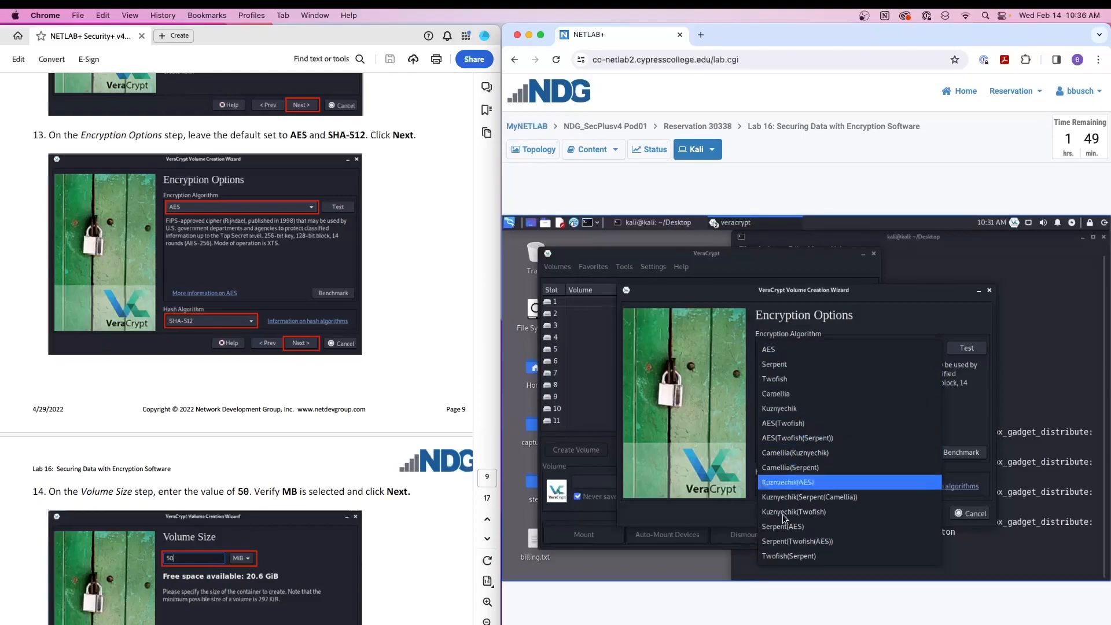
left_click(781, 354)
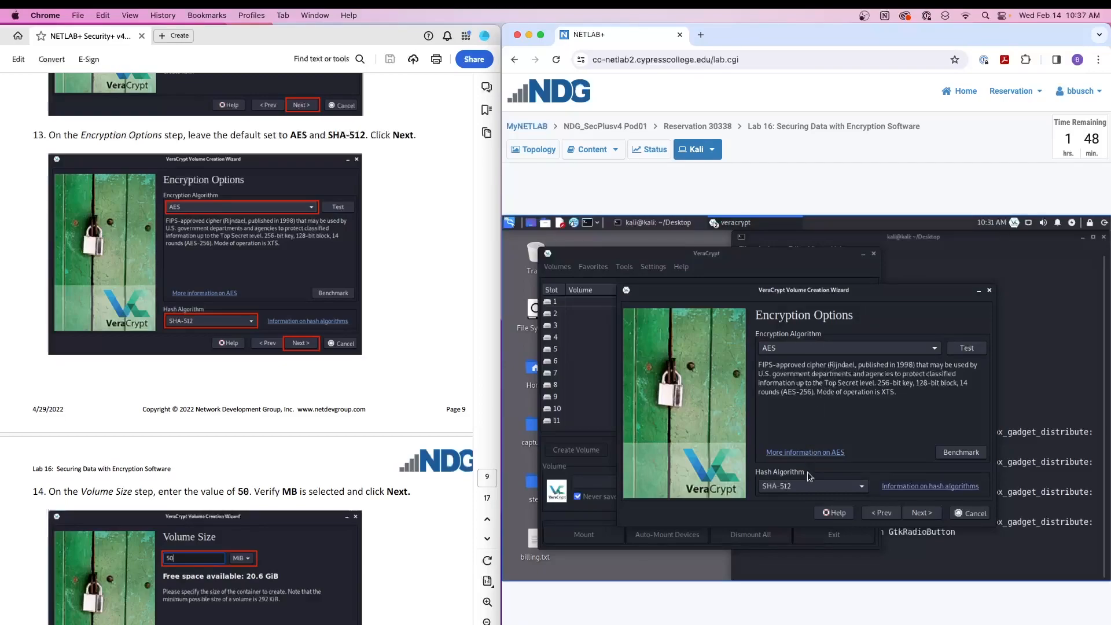
left_click(803, 489)
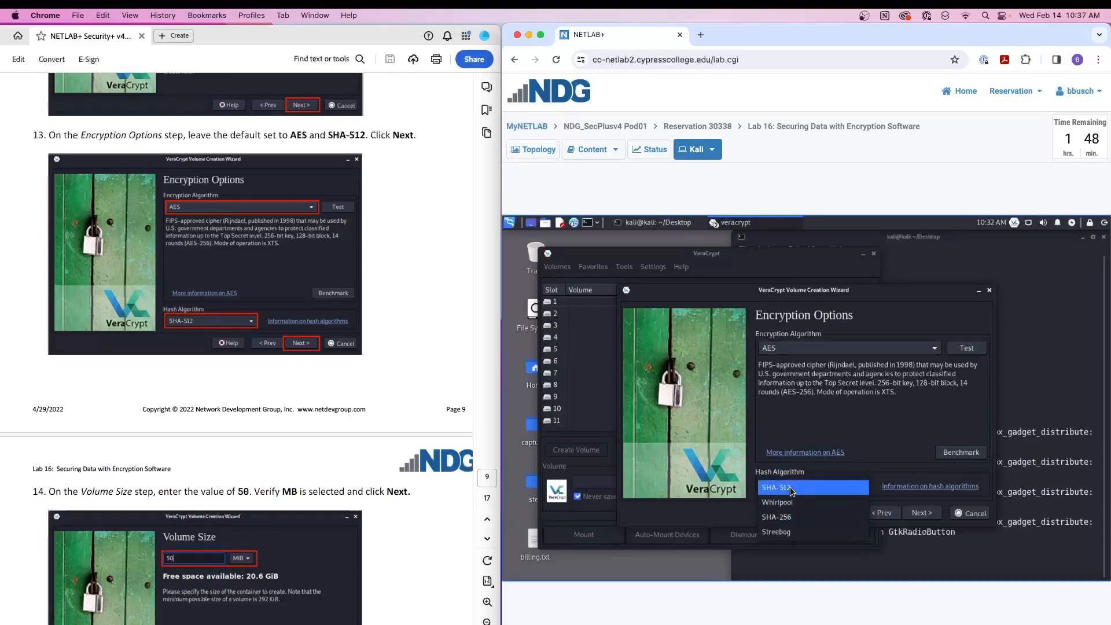
left_click(791, 491)
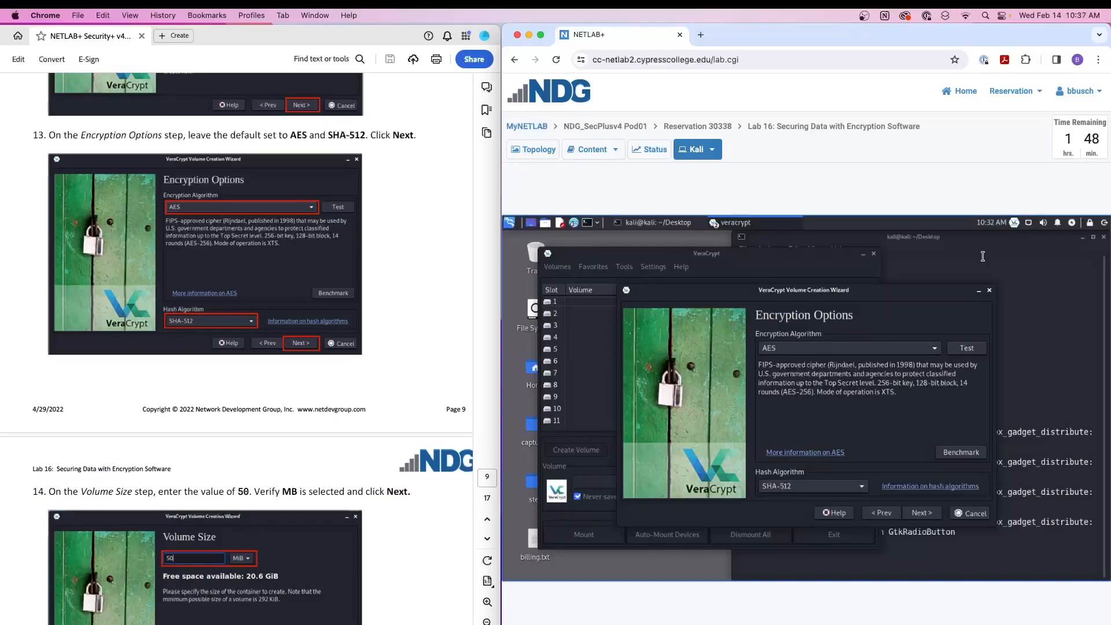
- Open a second terminal tab in the Desktop folder and list its files with ls
left_click(1022, 264)
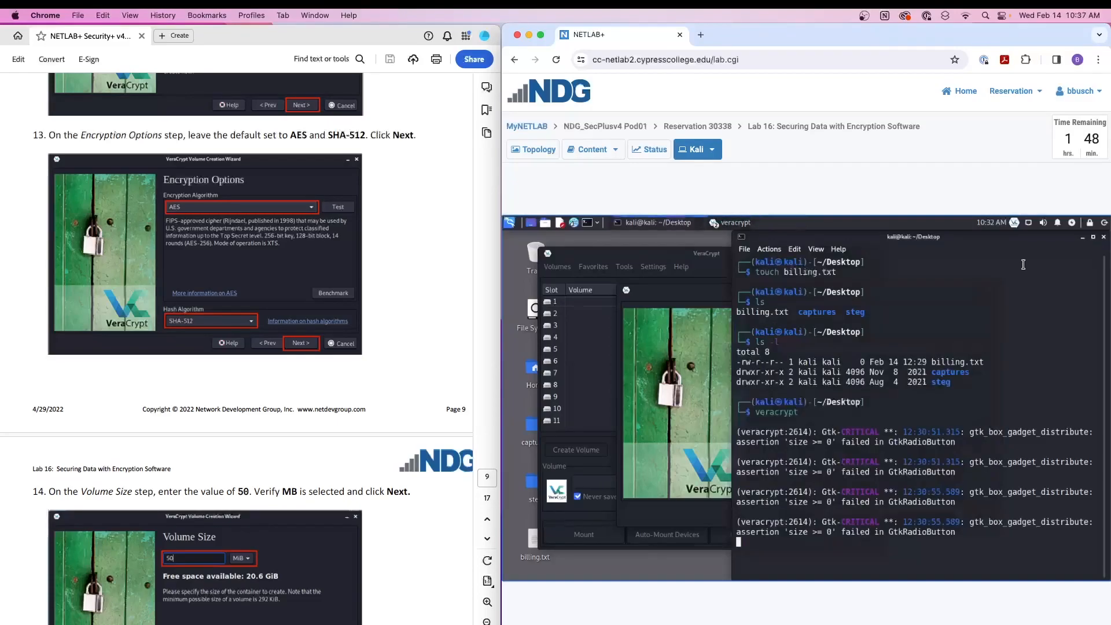
left_click(744, 249)
left_click(756, 262)
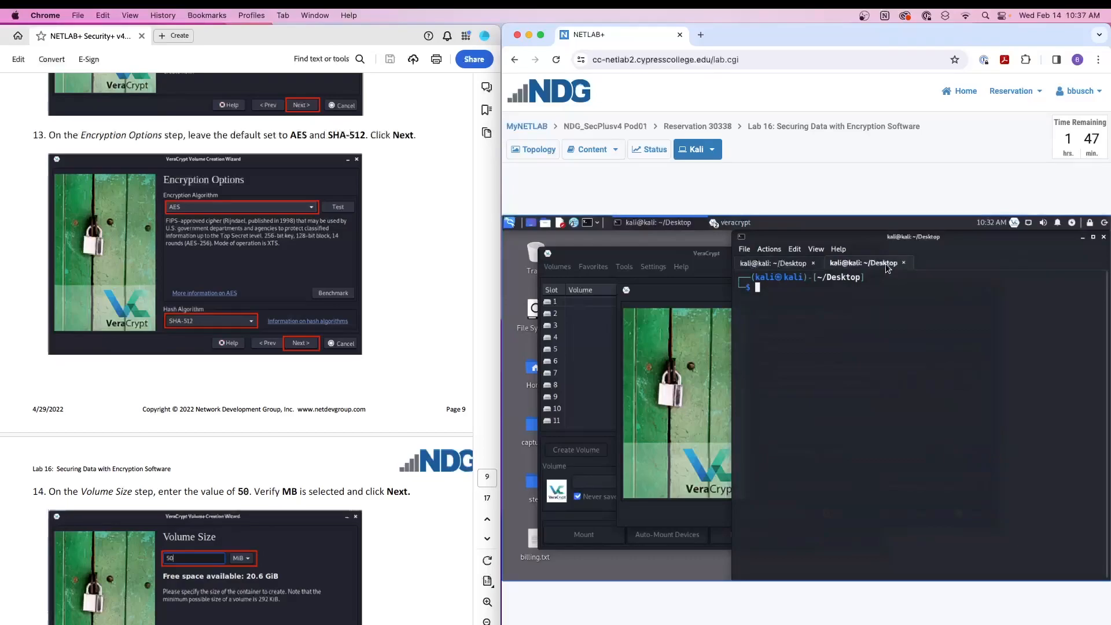
type("ls")
key("Return")
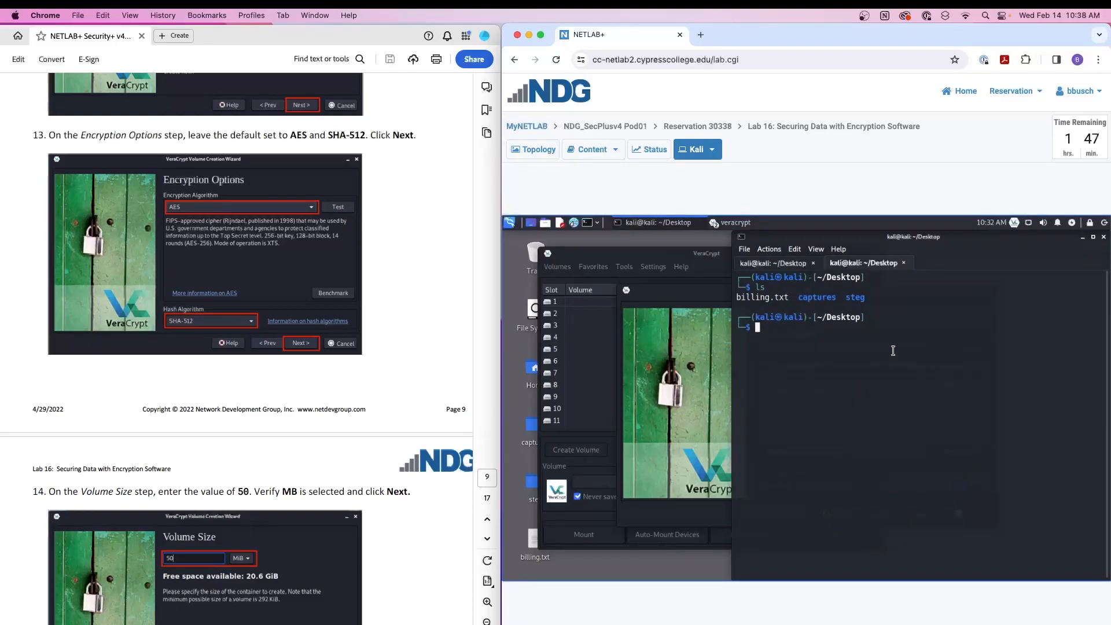
- Compute the SHA-256 hash of billing.txt with sha256sum and highlight the resulting hash
type("sha256sum billing.txt")
key("BackSpace")
key("Return")
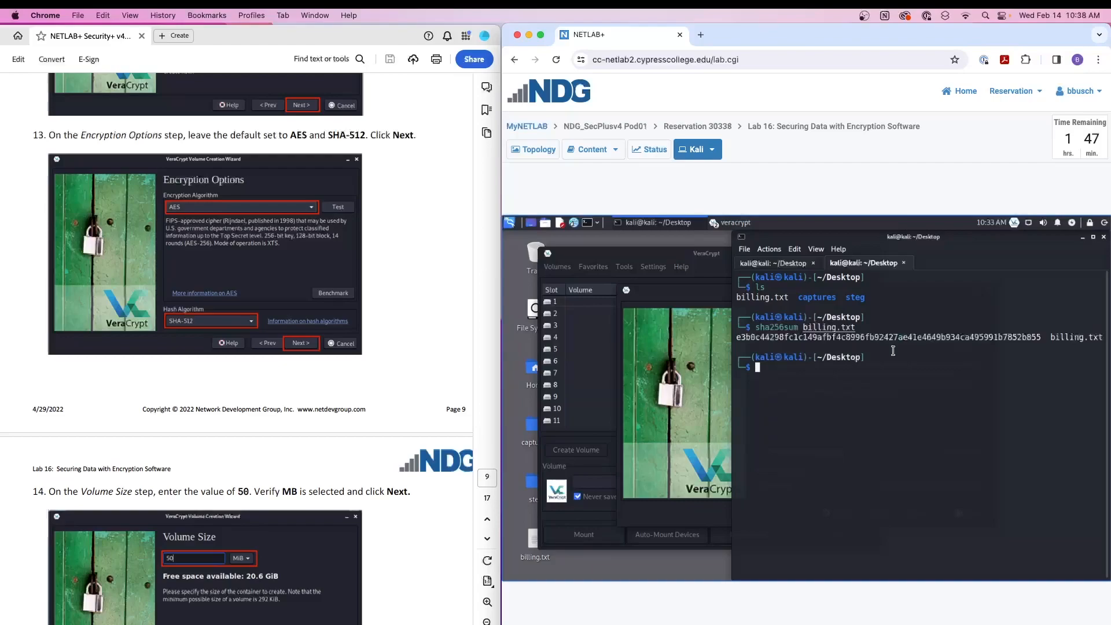
left_click_drag(1040, 337, 737, 337)
left_click(790, 382)
- Recall the sha256sum billing.txt command from the history and run it again to compare the hashes
key("Up")
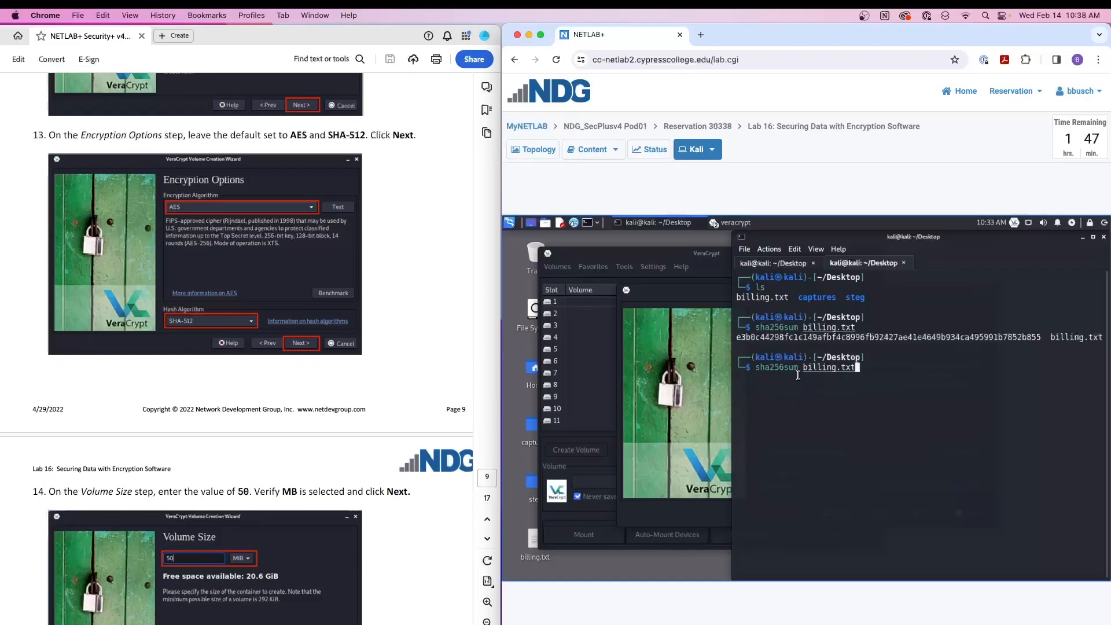
key("Up")
key("Up")
key("Up")
key("Up")
key("Down")
key("Down")
key("Down")
key("Down")
key("Down")
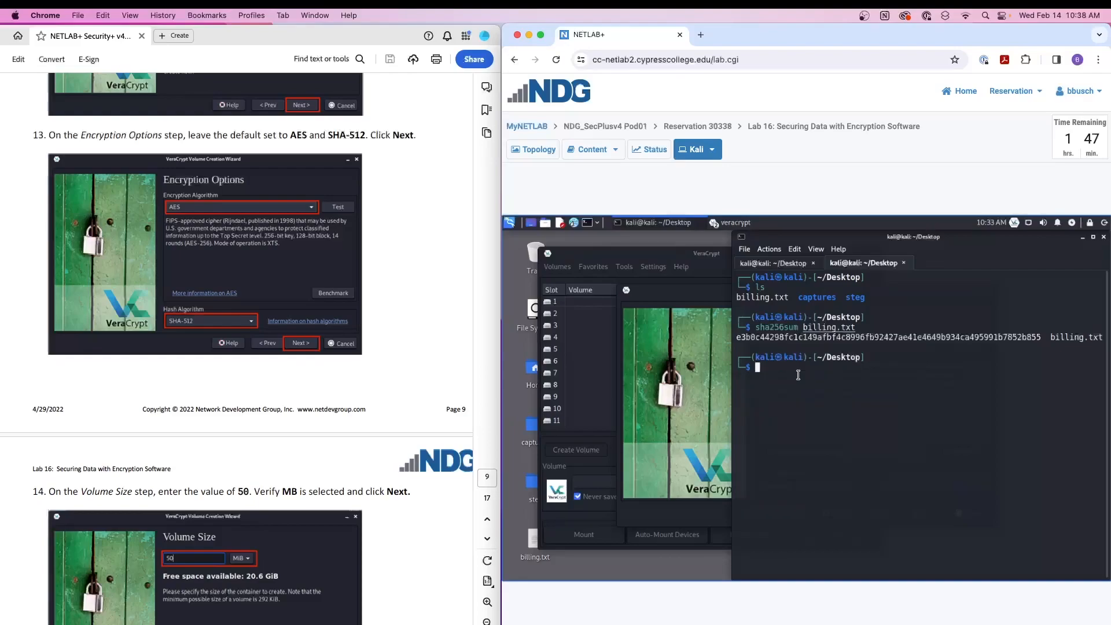
key("Up")
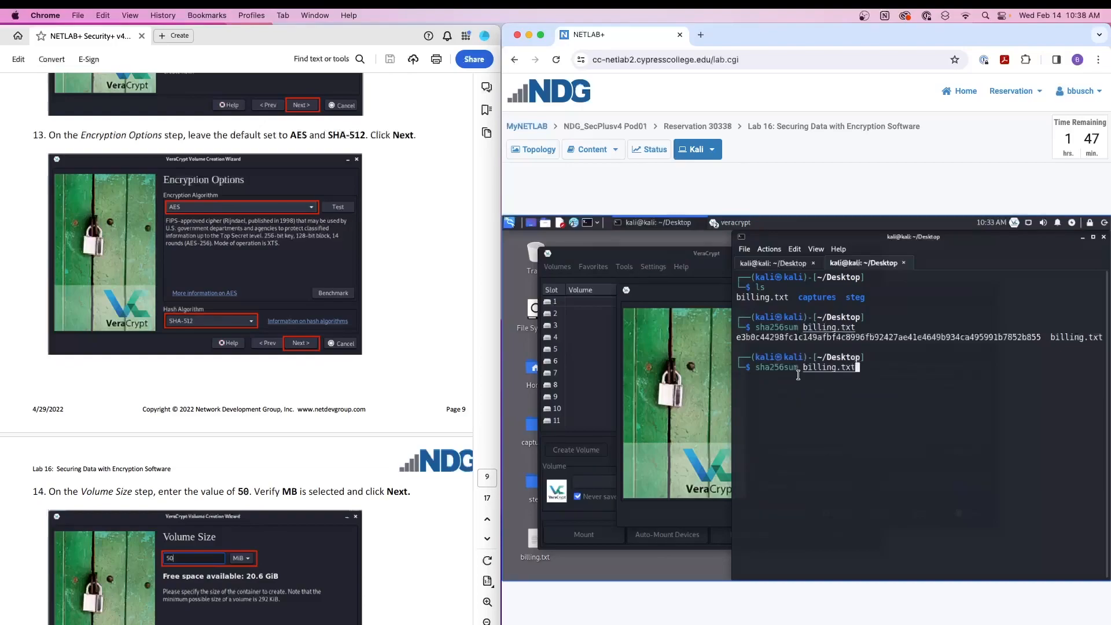
key("Return")
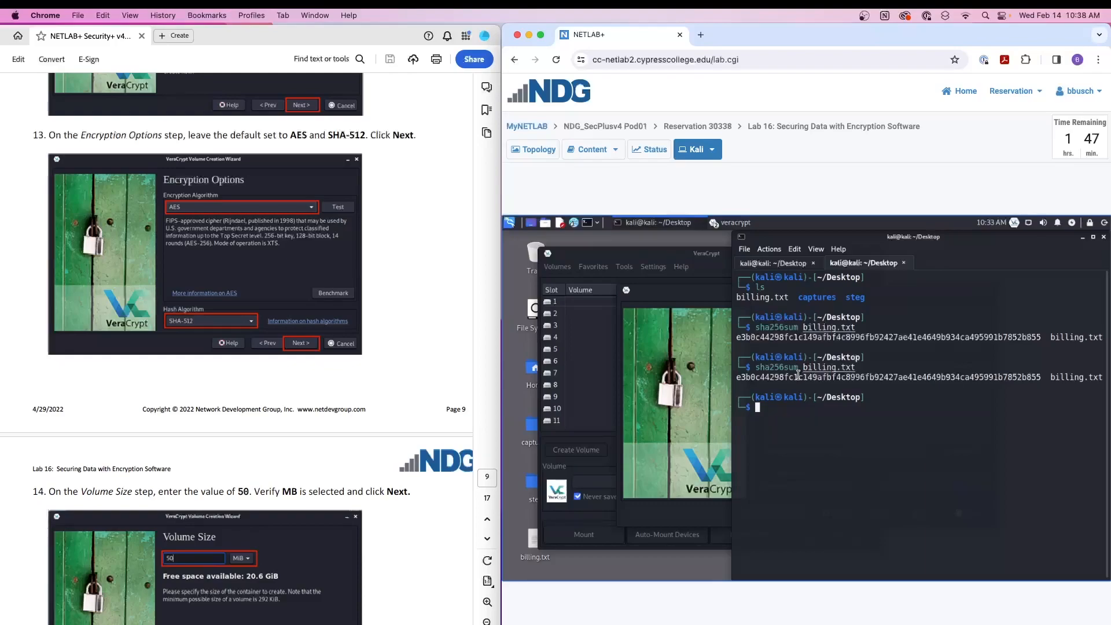
- Compute the SHA-512 hash of billing.txt with sha512sum and compare its length with the SHA-256 hash
type("sha512sum bil")
key("Tab")
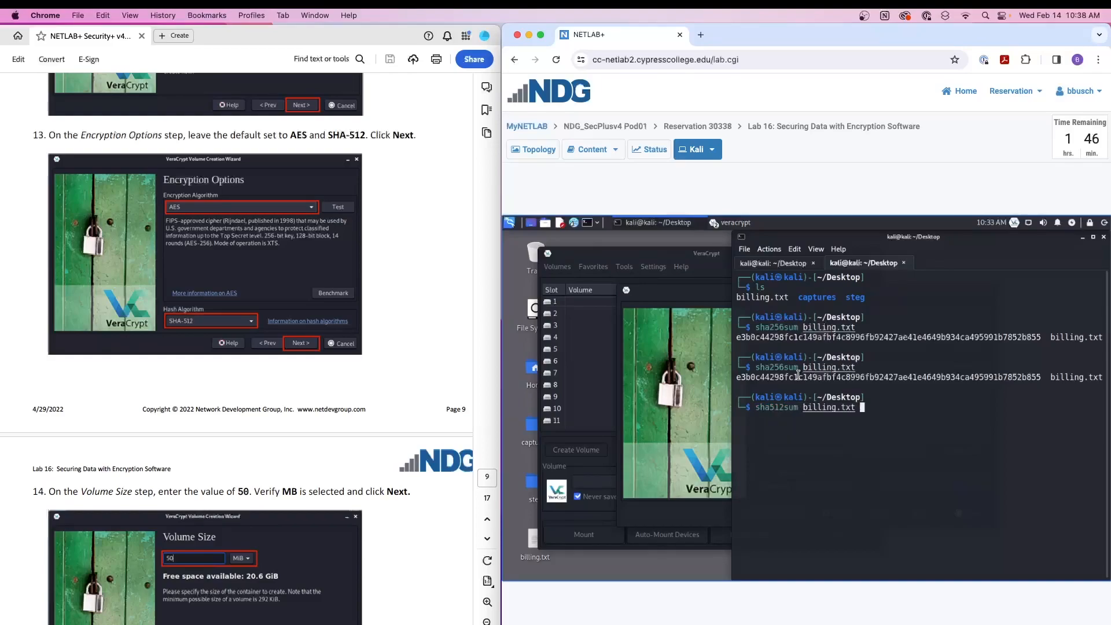
key("Return")
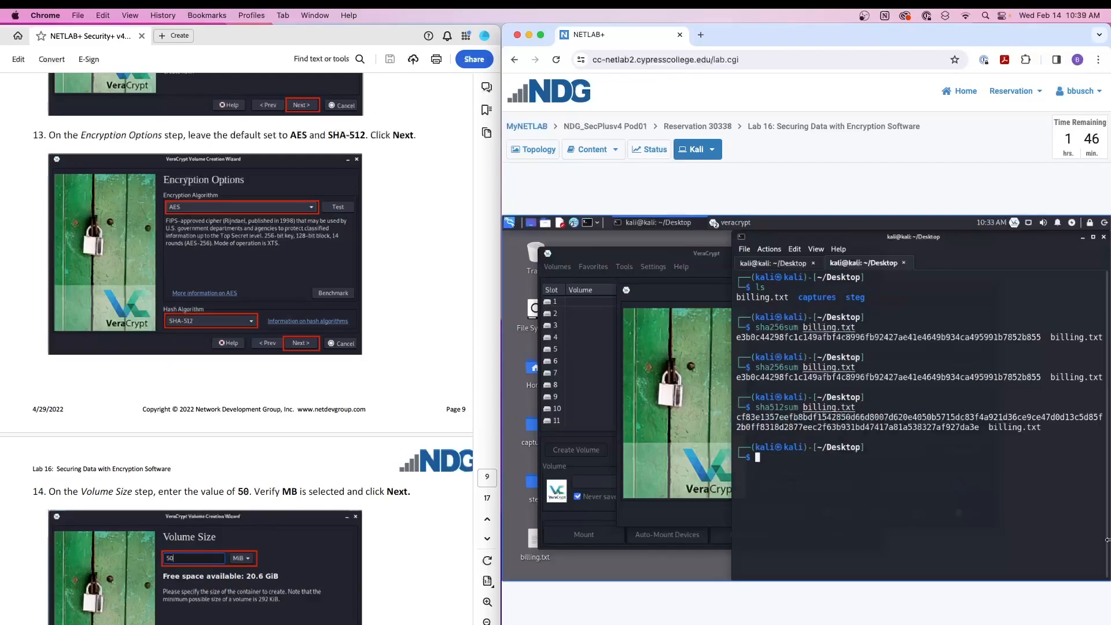
left_click_drag(984, 426, 736, 417)
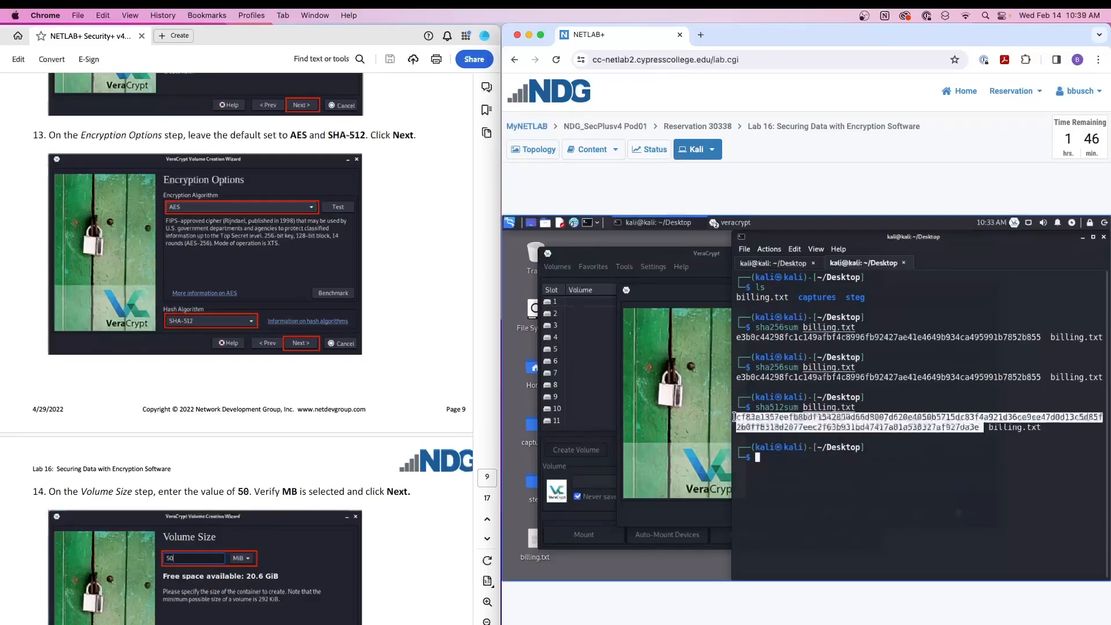
left_click(771, 414)
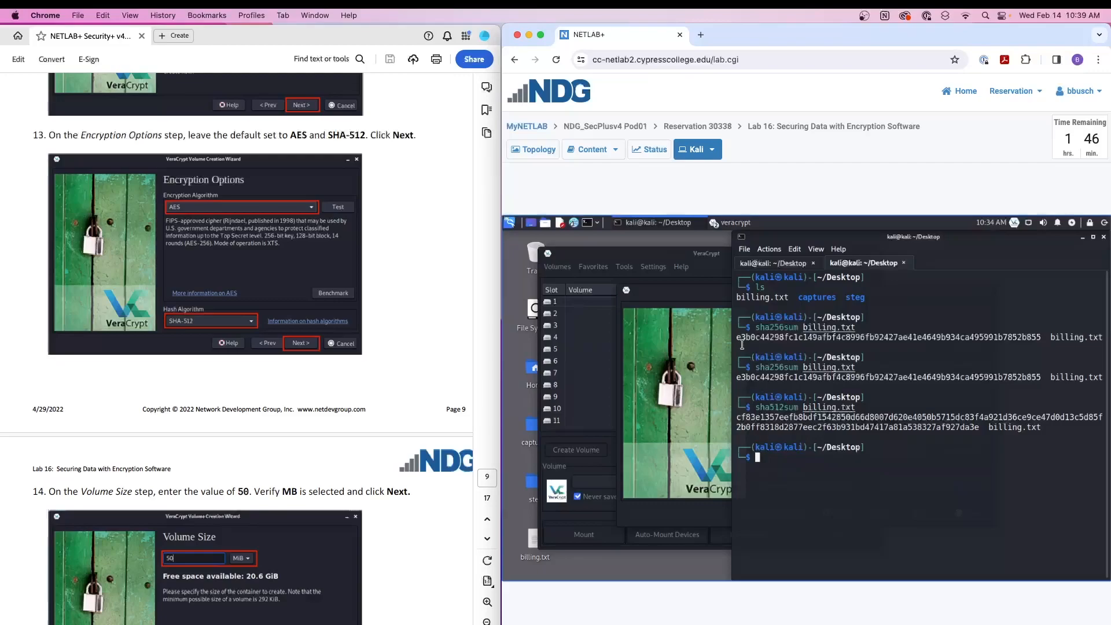
left_click_drag(736, 337, 1041, 337)
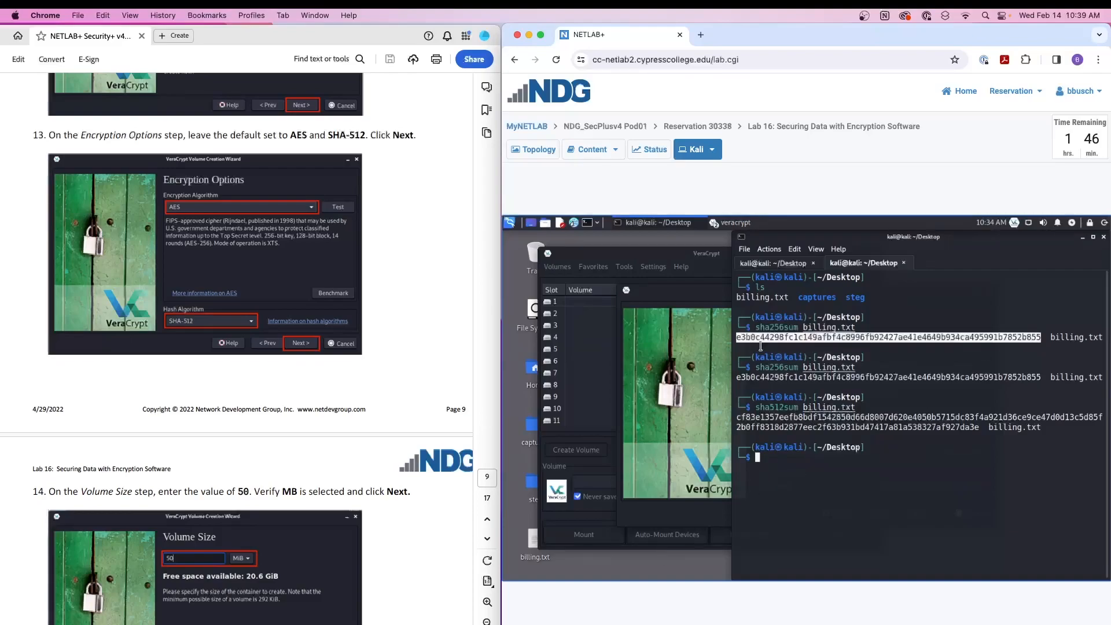
left_click(765, 461)
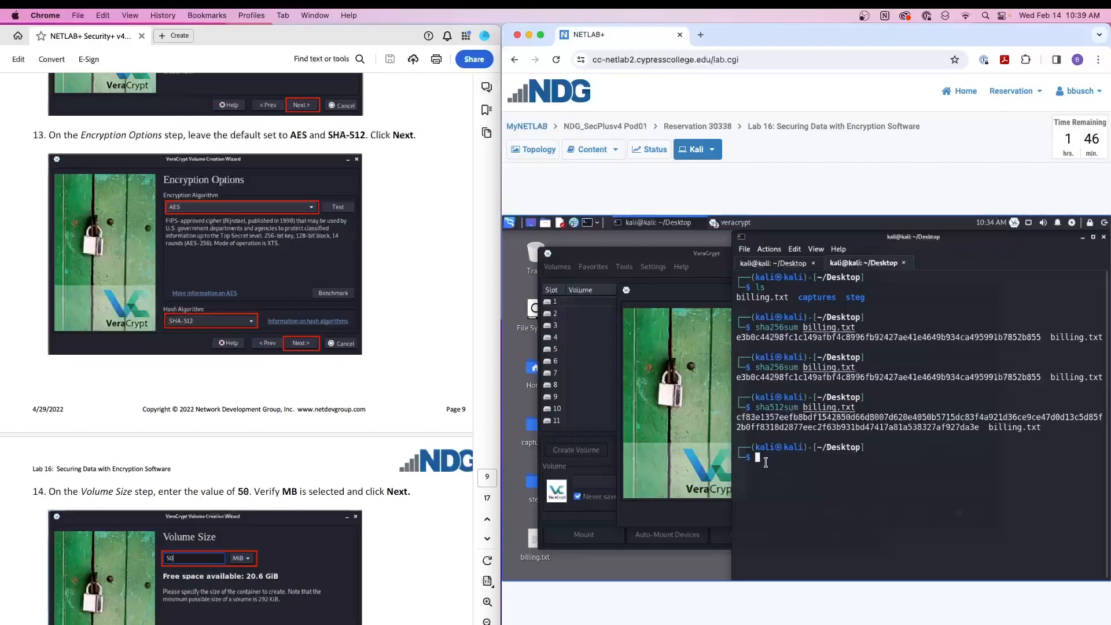
- Clear the terminal and rerun sha256sum on billing.txt for a baseline hash
type("clear")
key("Return")
key("Up")
key("Up")
key("Up")
key("Return")
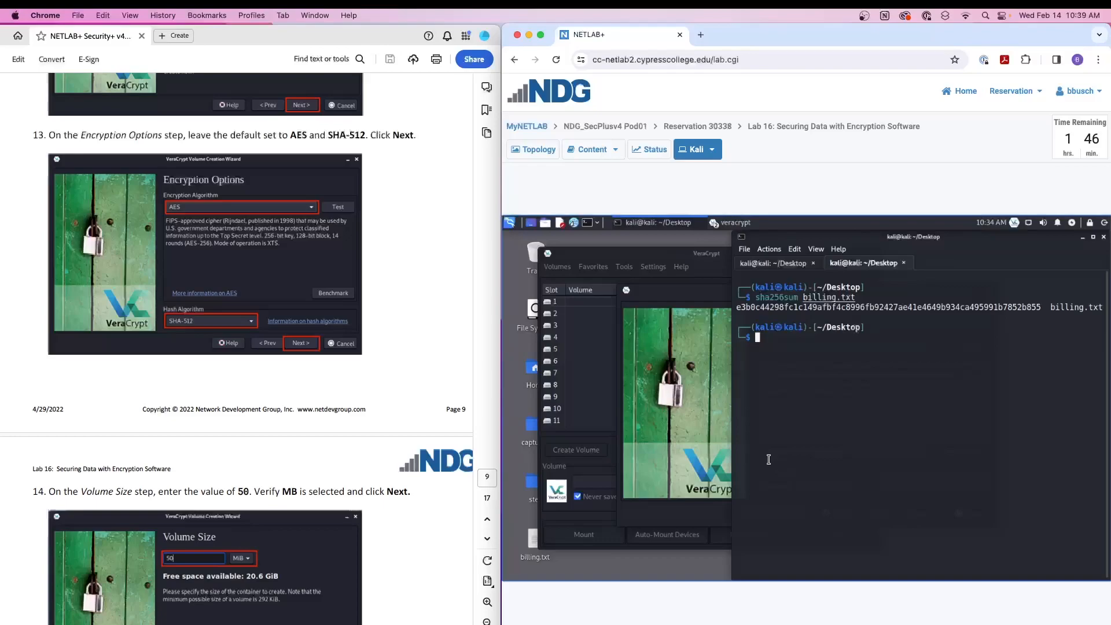
- Write hello into billing.txt with echo and display the file's contents with cat
type("echo hello > billing.txt")
key("Return")
type("cat ")
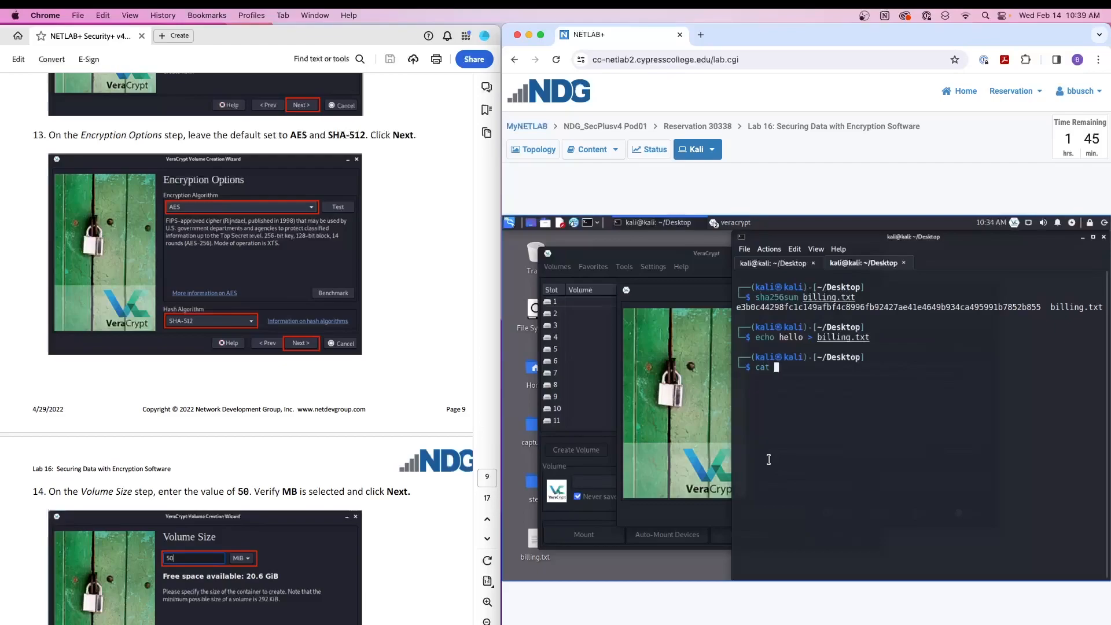
type("billing.txt")
key("Return")
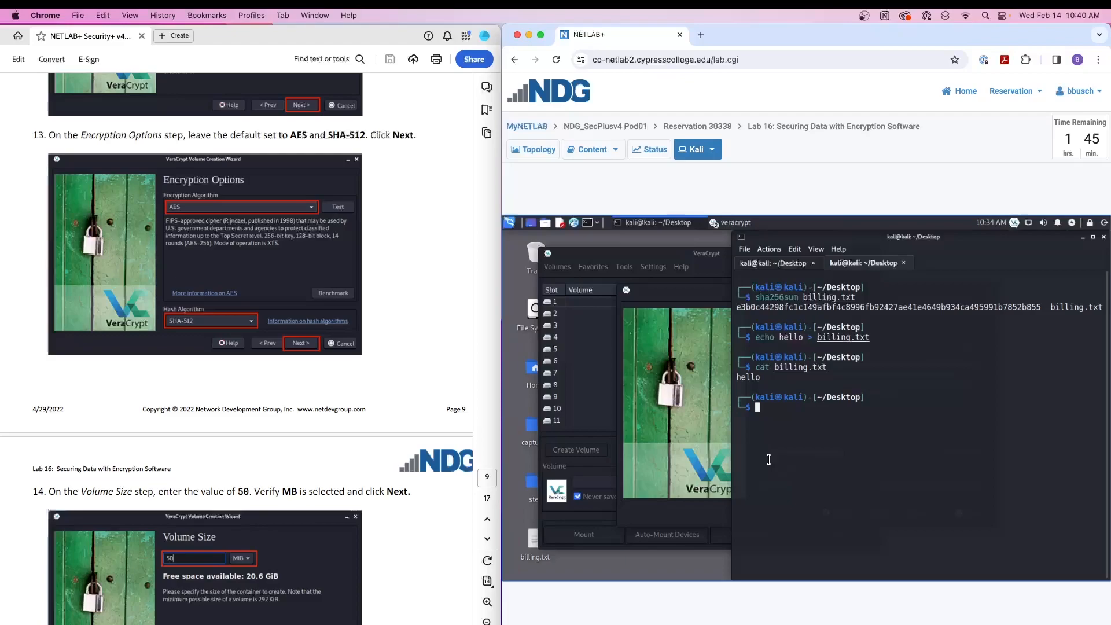
- Rerun sha256sum on the edited billing.txt and compare its hash with the one computed before the edit
key("Up")
key("Up")
key("Up")
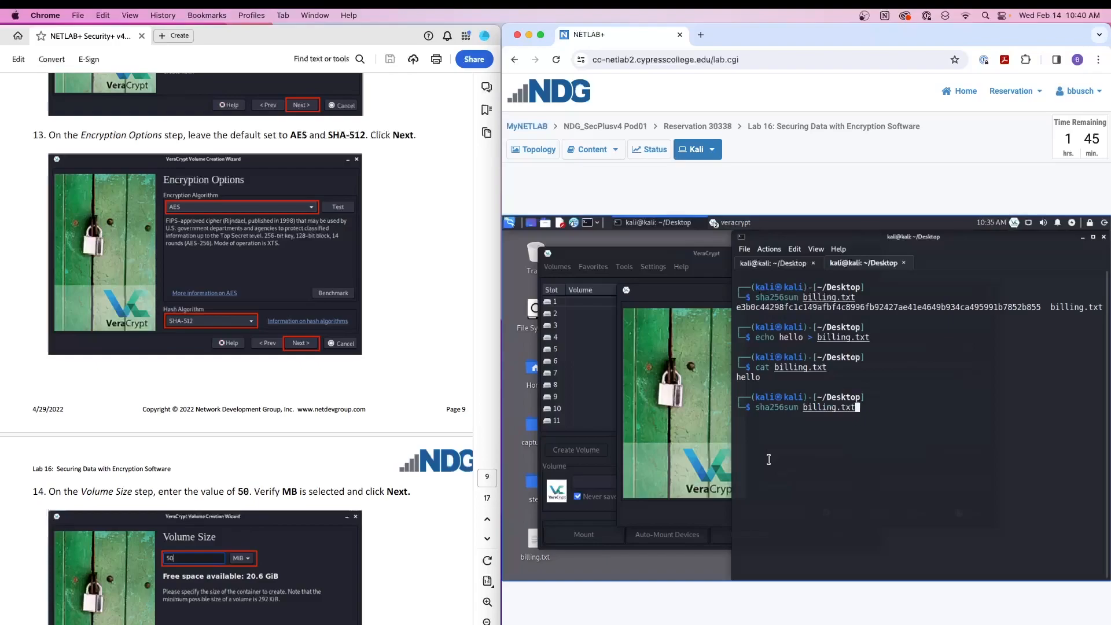
key("Return")
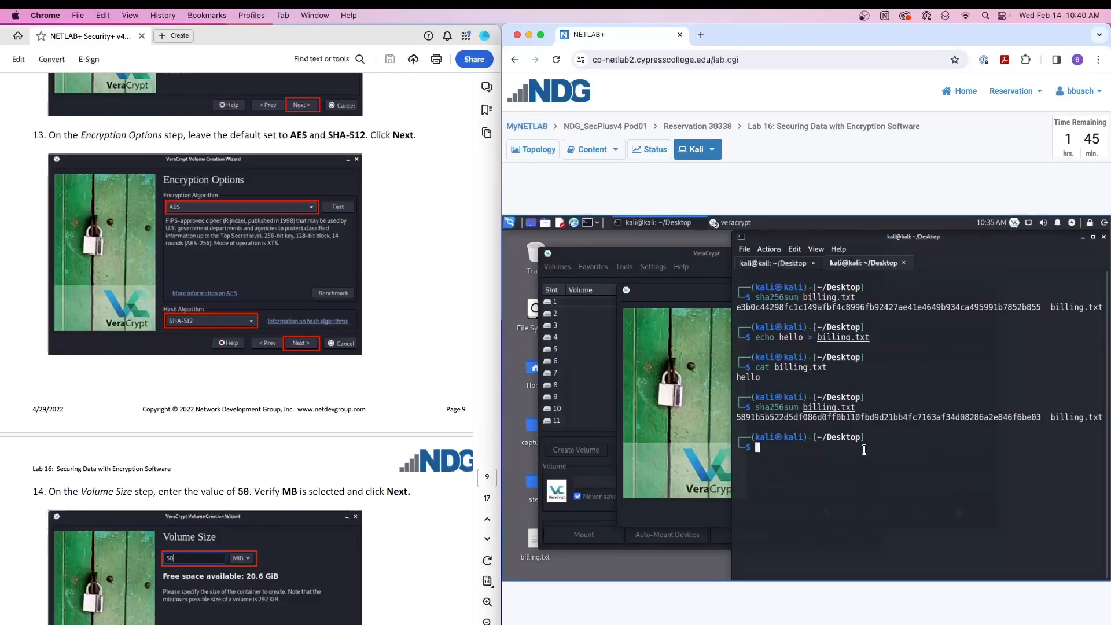
double_click(831, 414)
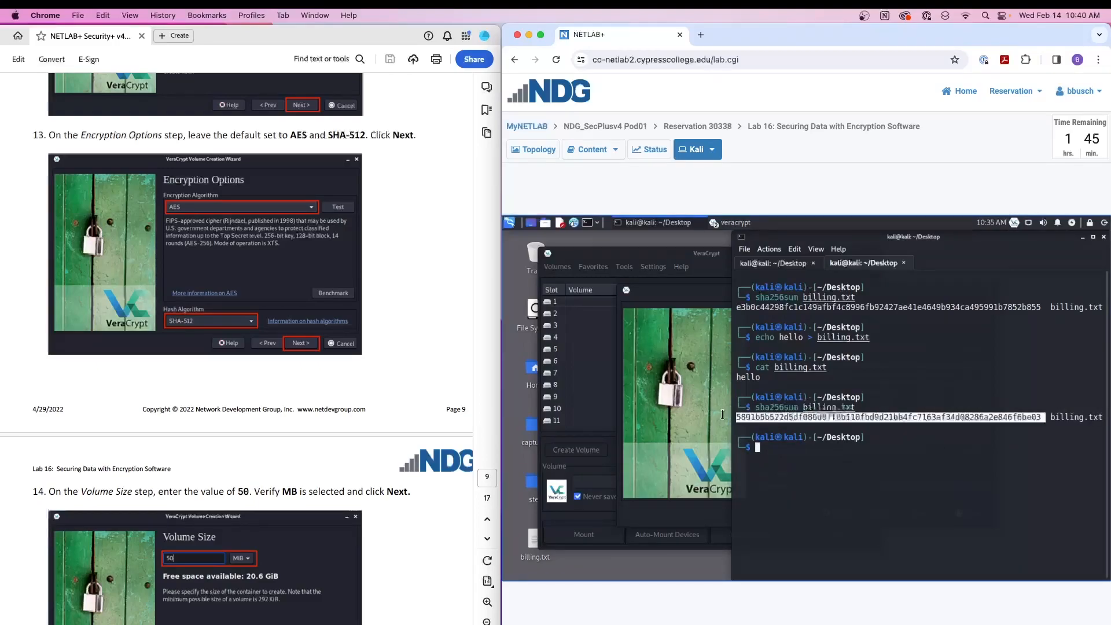
left_click_drag(736, 307, 1048, 307)
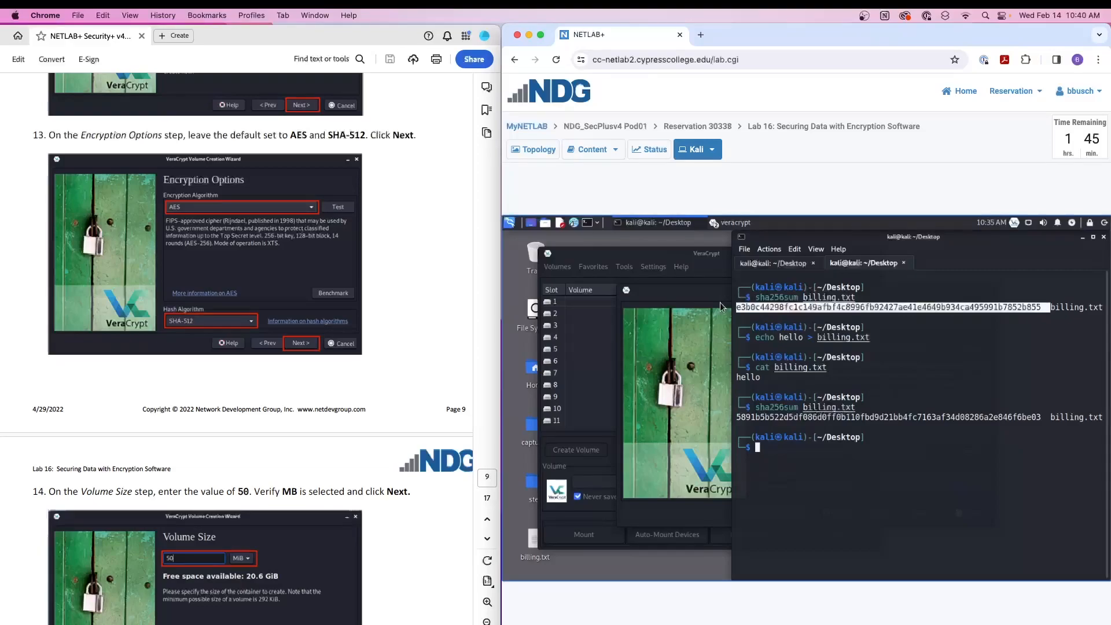
left_click_drag(1043, 416, 729, 417)
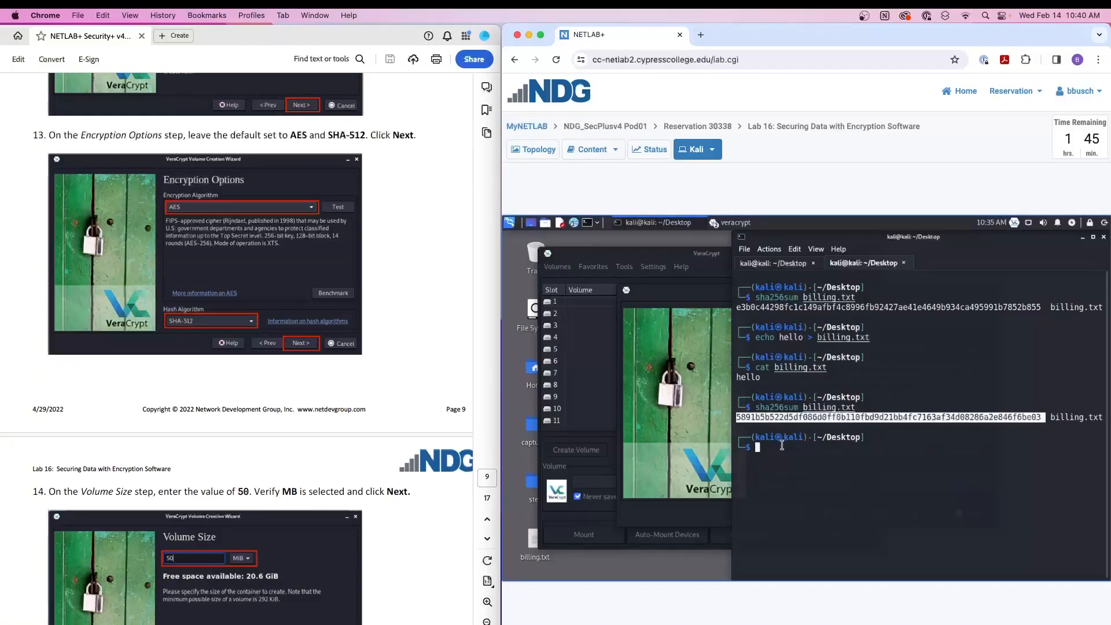
left_click(778, 447)
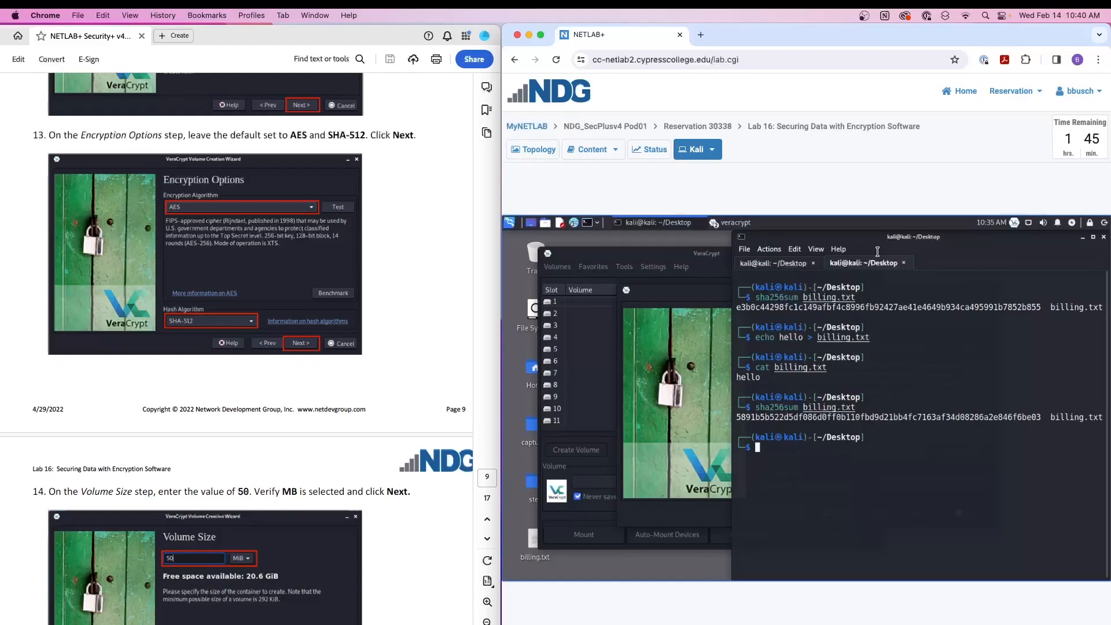
- Close the terminal window, relaunch VeraCrypt by running veracrypt in a new terminal, and reposition its window
left_click_drag(1034, 238, 996, 237)
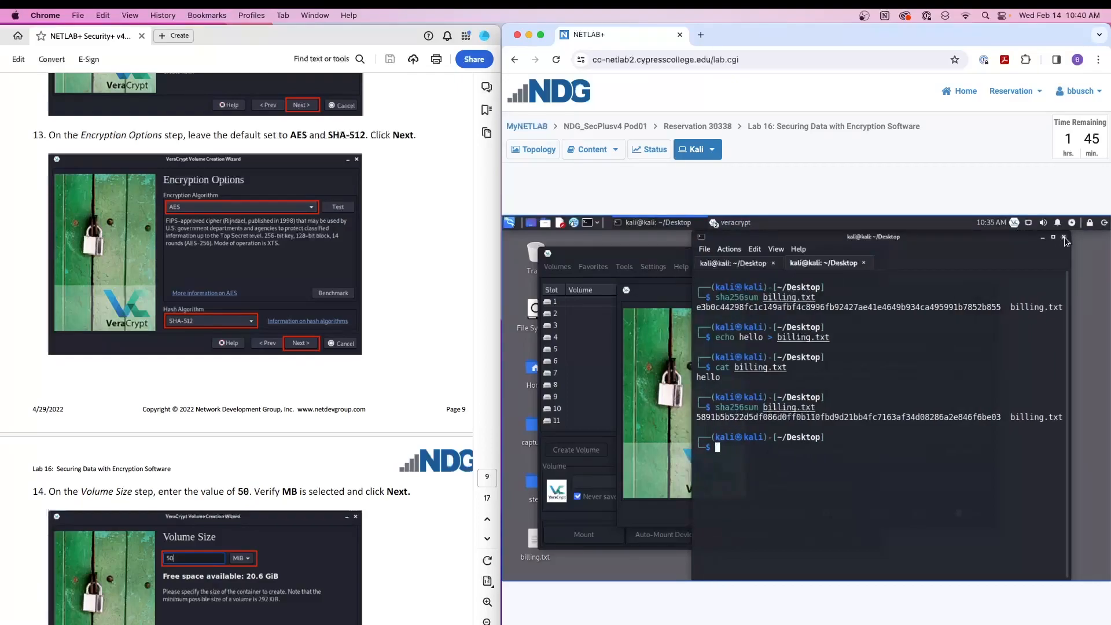
left_click(1064, 238)
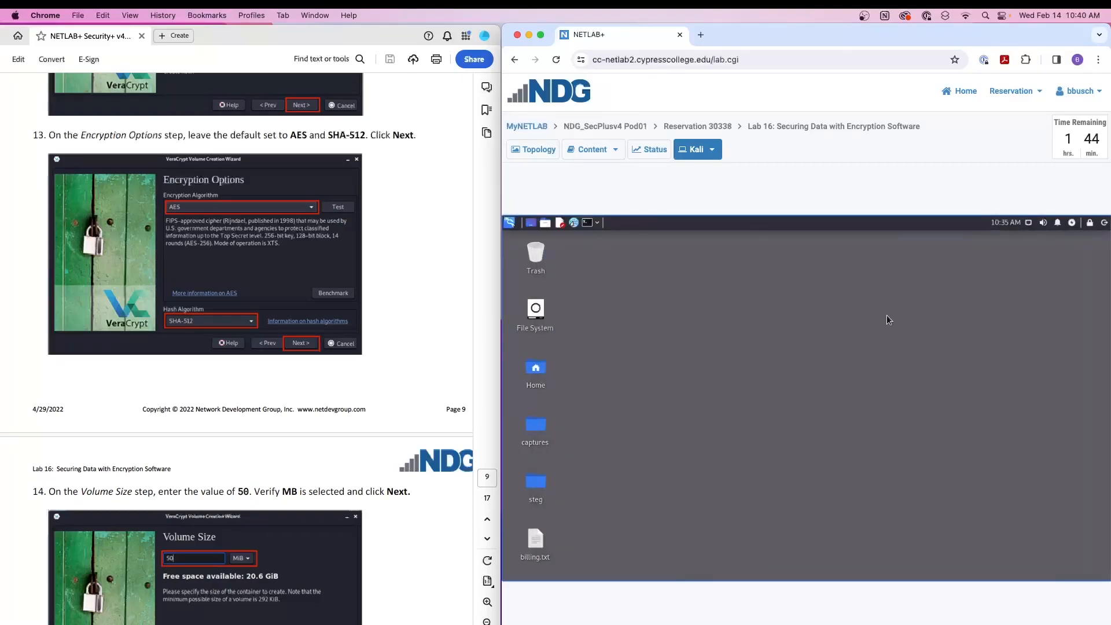
left_click(593, 225)
type("veracrypt")
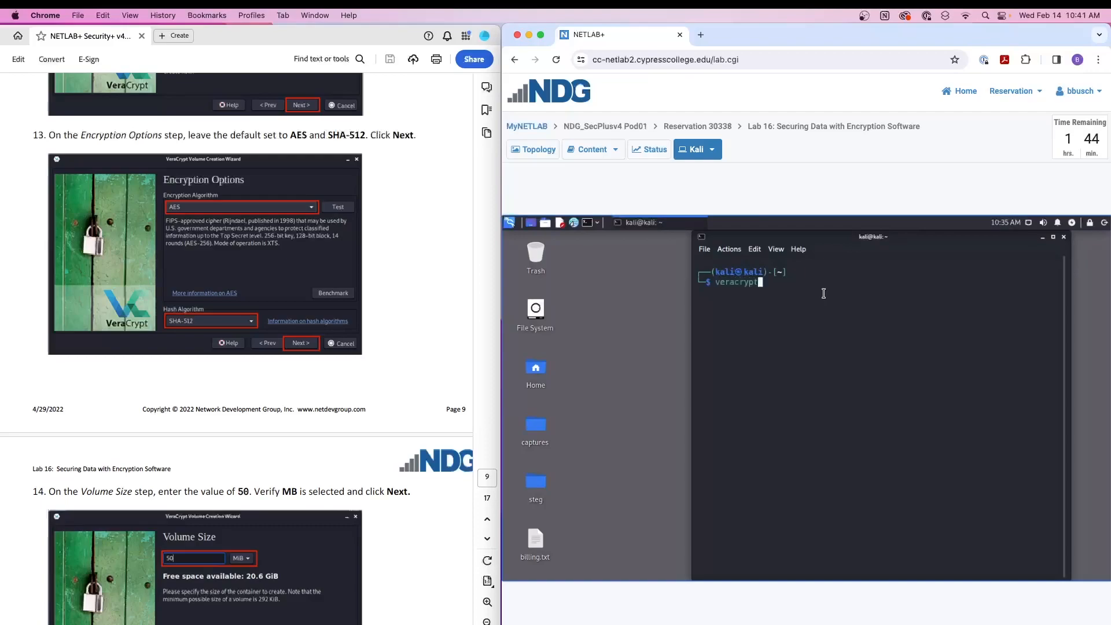
key("Return")
left_click_drag(874, 260, 818, 260)
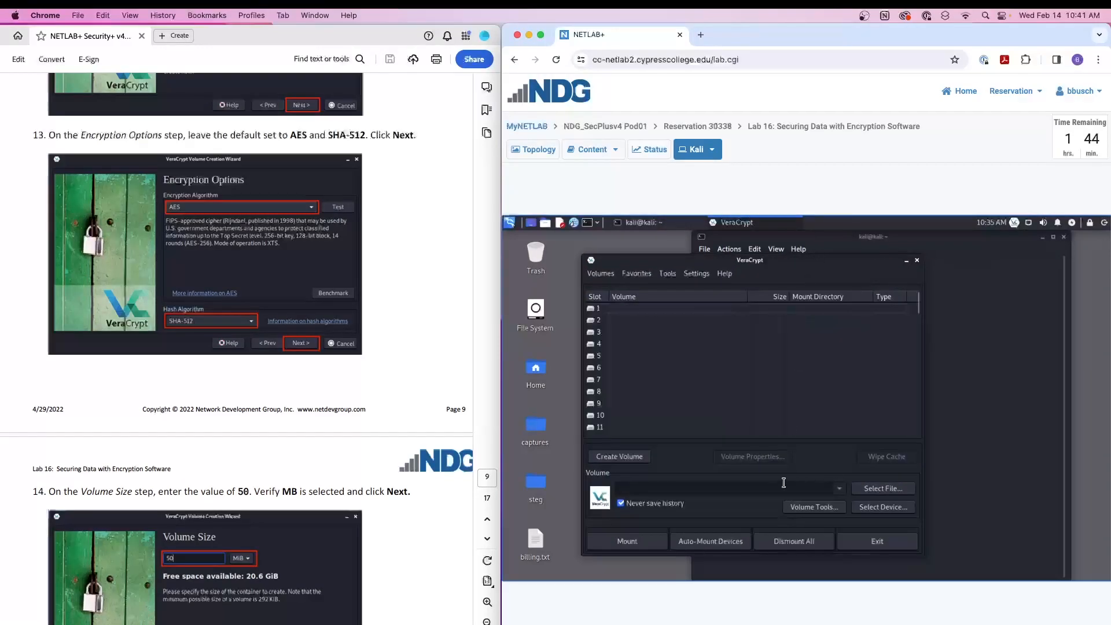
- Start a standard VeraCrypt volume as an encrypted file container and choose billing.txt on the Desktop as its location
left_click(633, 457)
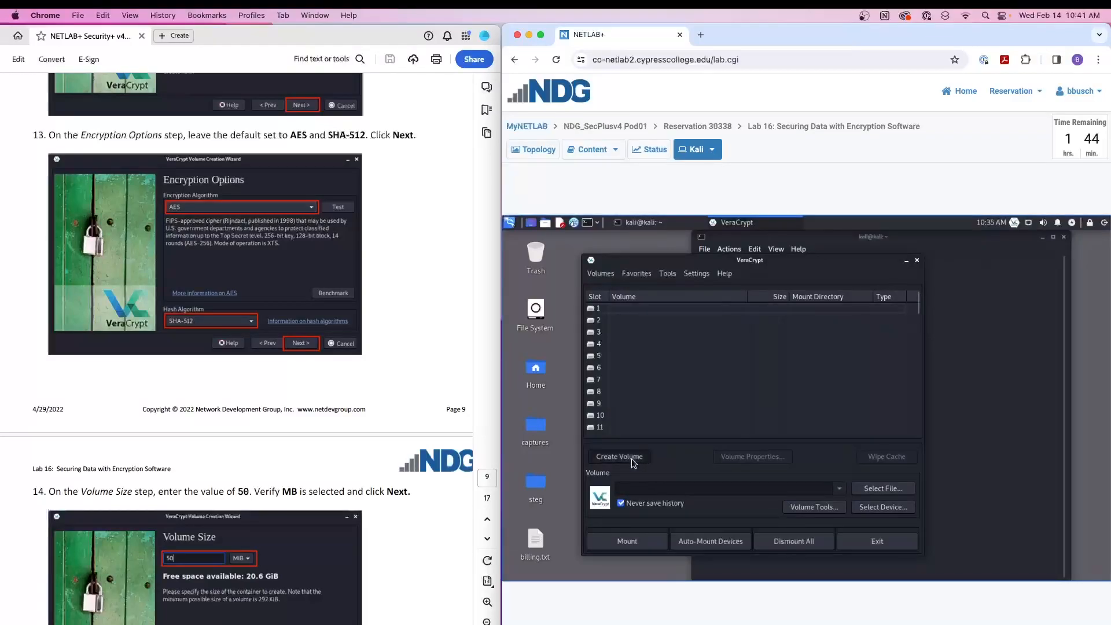
left_click(924, 513)
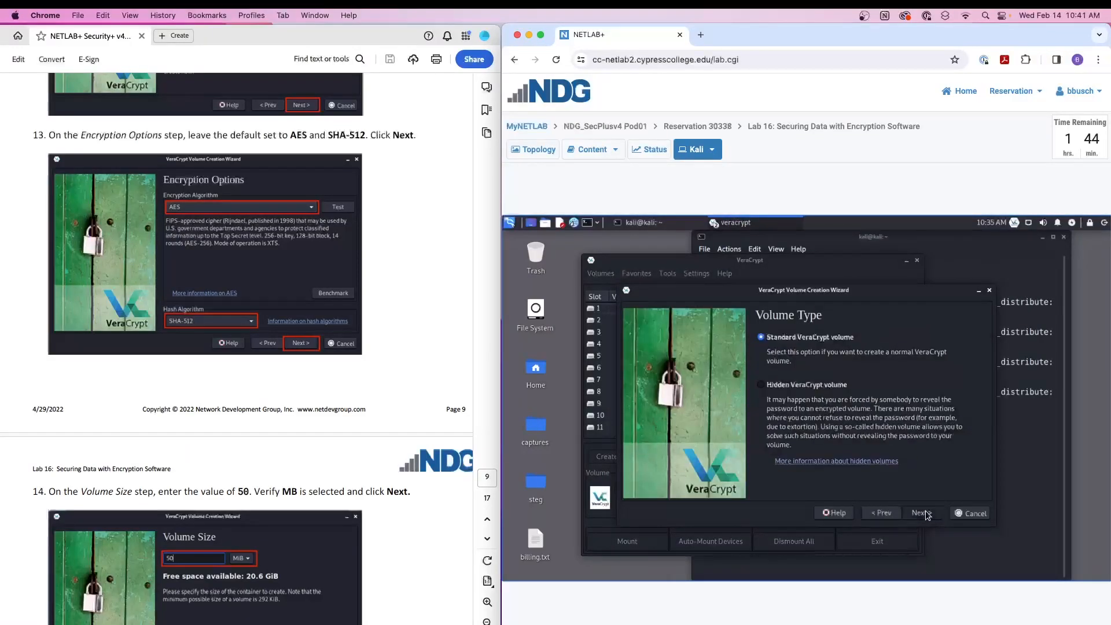
left_click(922, 513)
left_click(962, 338)
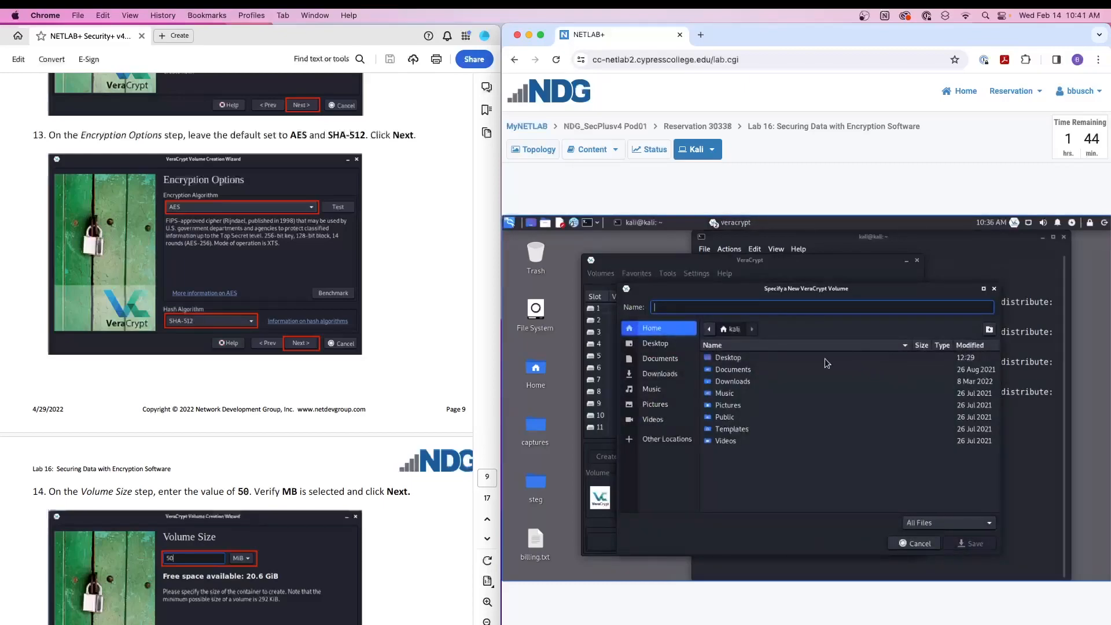
left_click(654, 343)
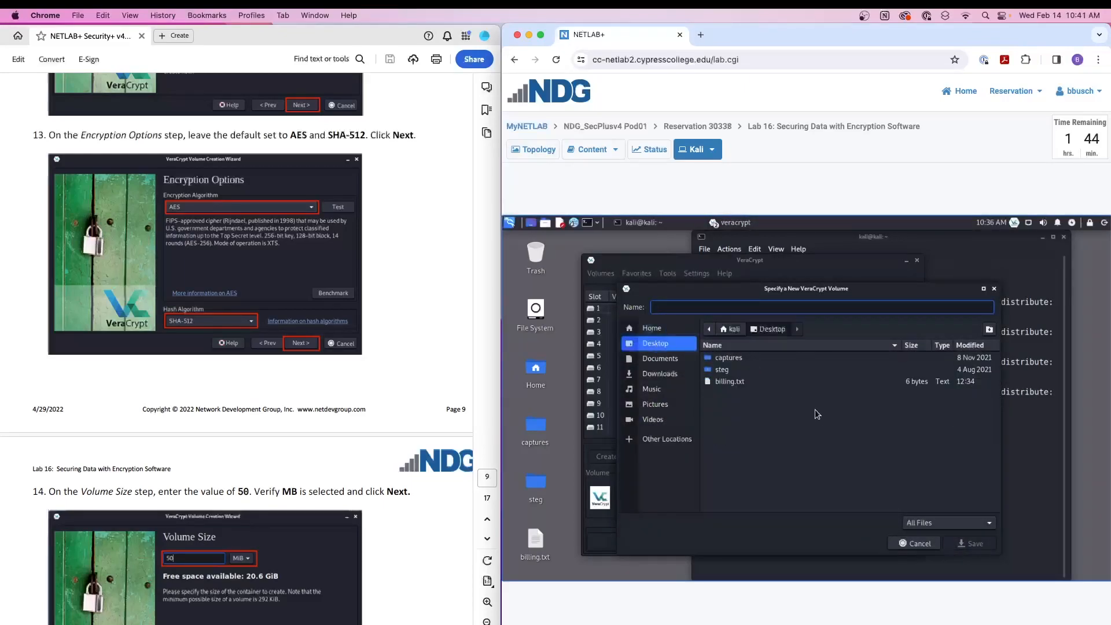
double_click(736, 382)
left_click(877, 457)
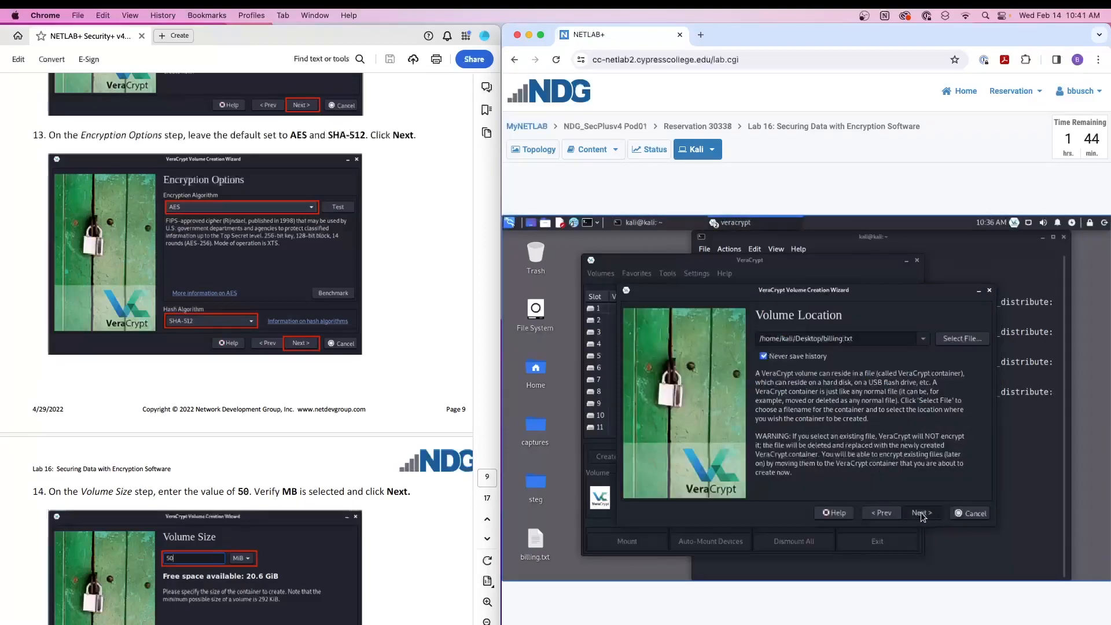
left_click(921, 513)
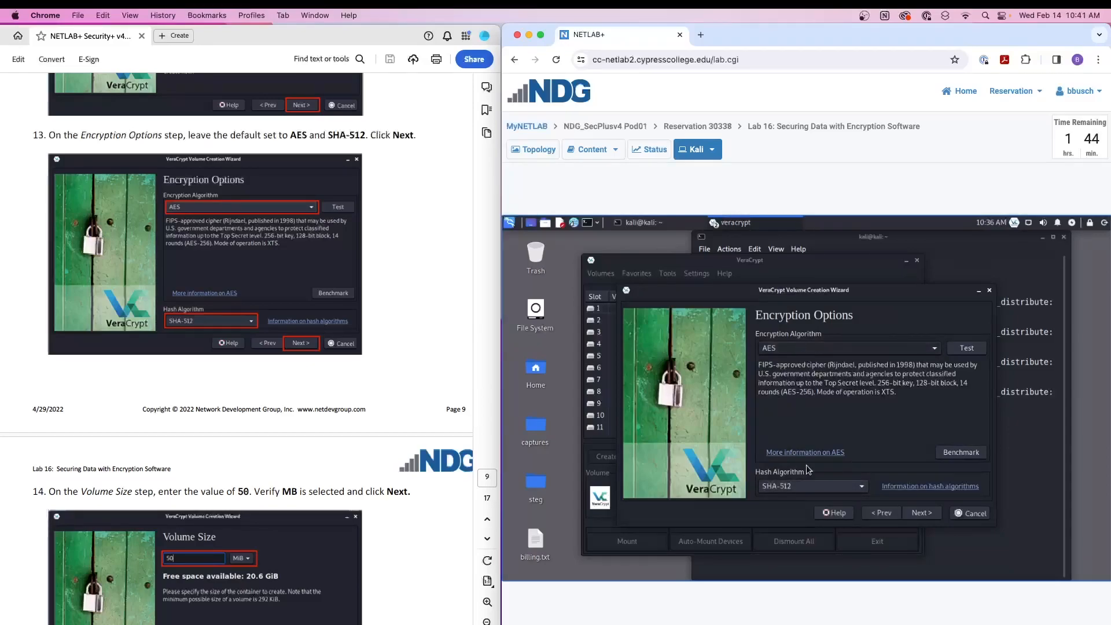
- Keep AES and SHA-512 as the encryption options and set the volume size to 50 MiB
left_click(921, 513)
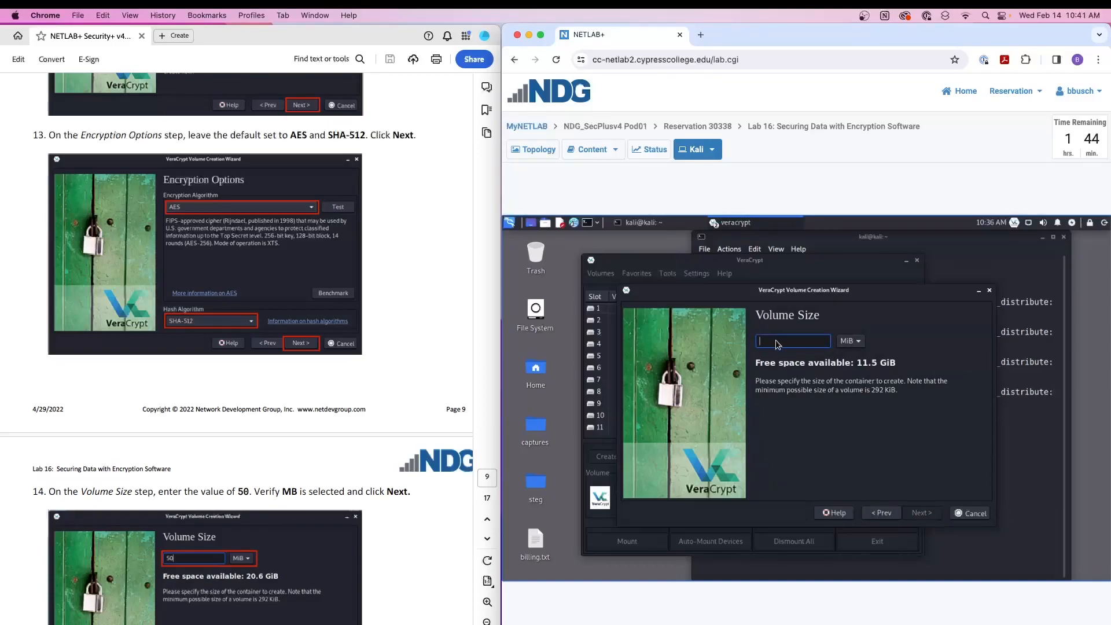
type("50")
scroll(389, 354, "down", 5)
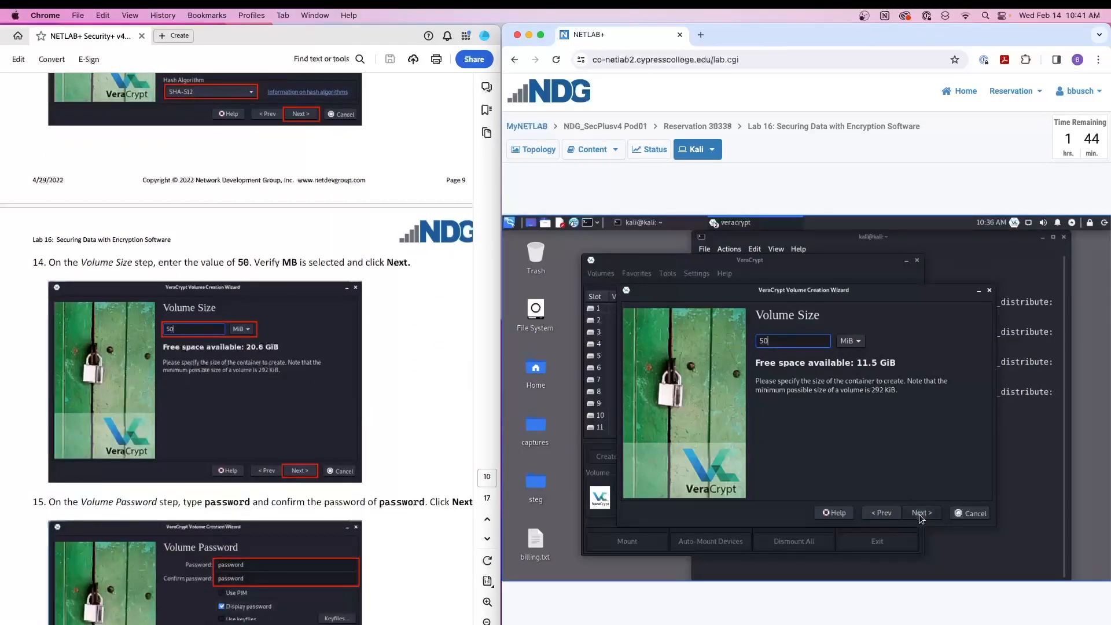
left_click(921, 514)
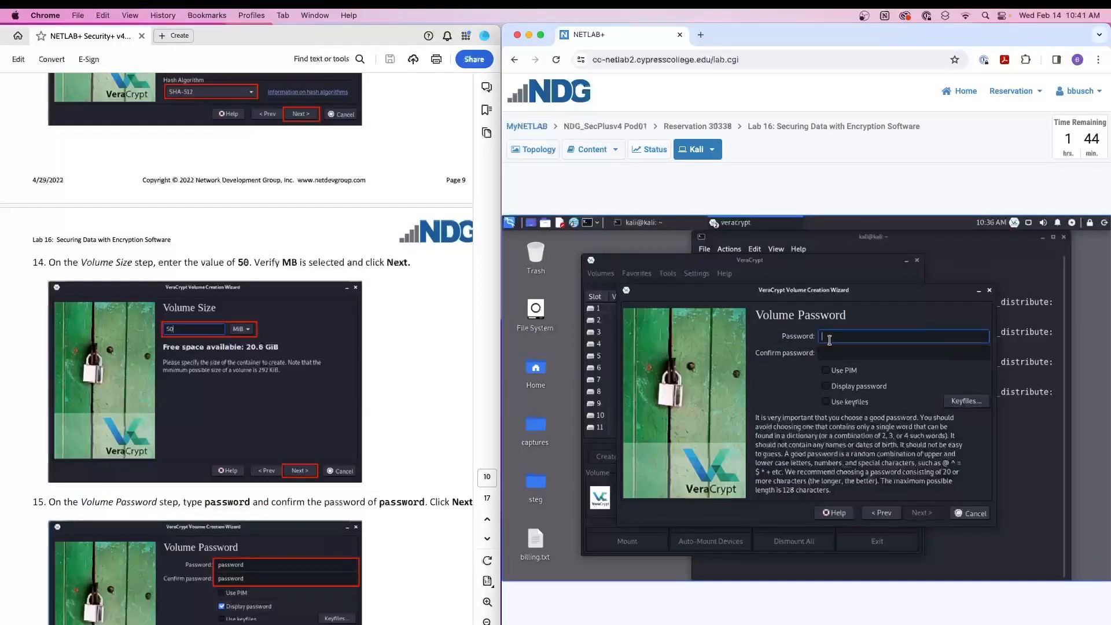
- Enter and confirm the volume password, and accept using a short password
scroll(360, 342, "down", 3)
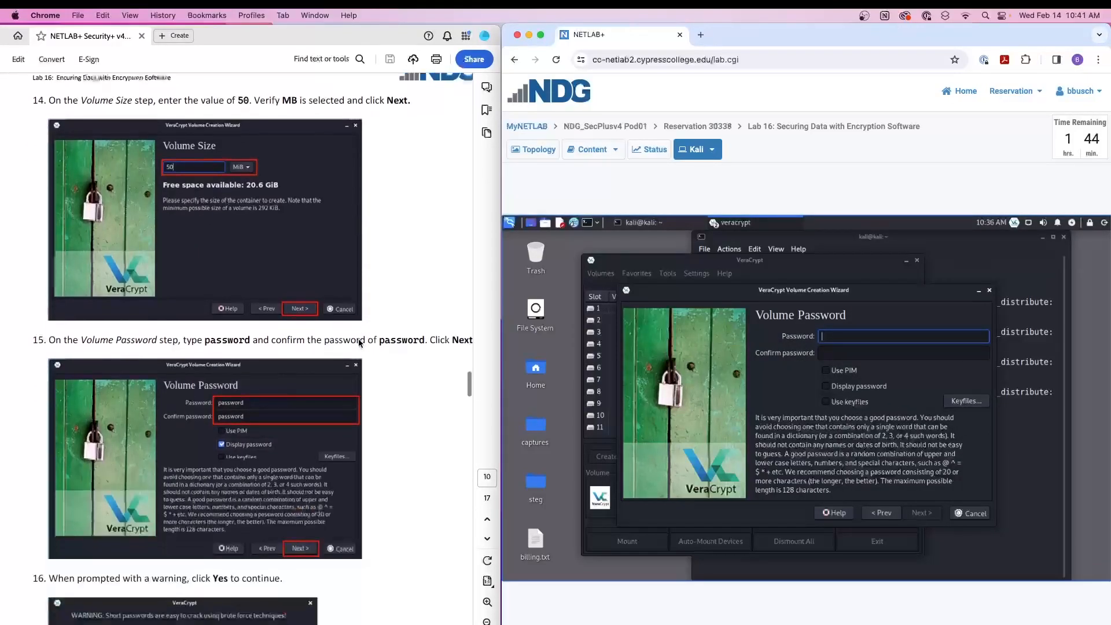
type("pa")
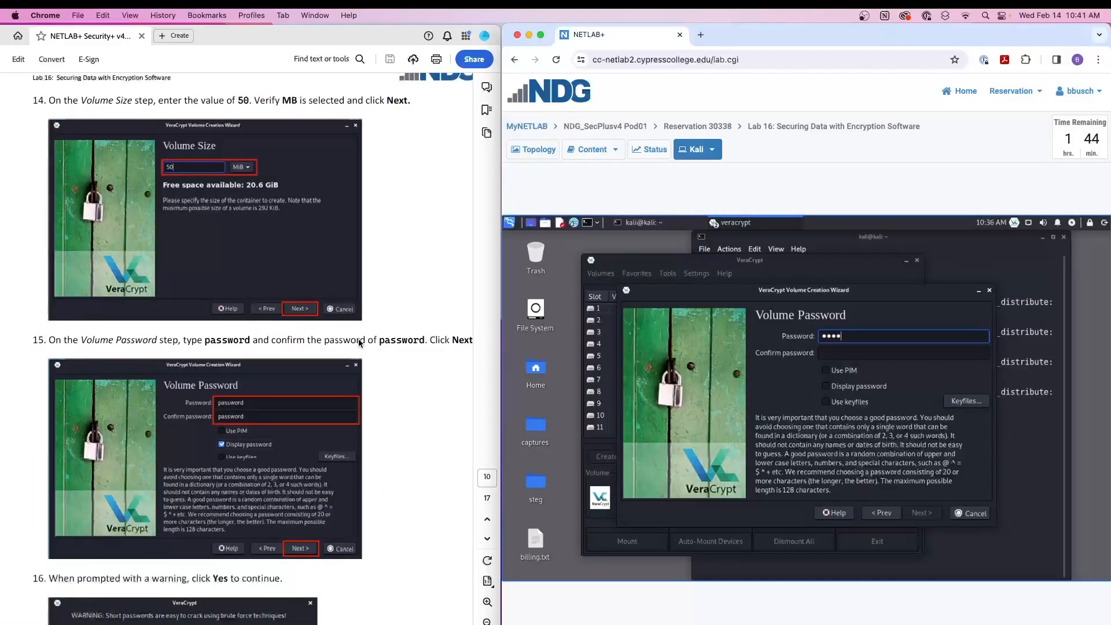
key("Tab")
type("pass")
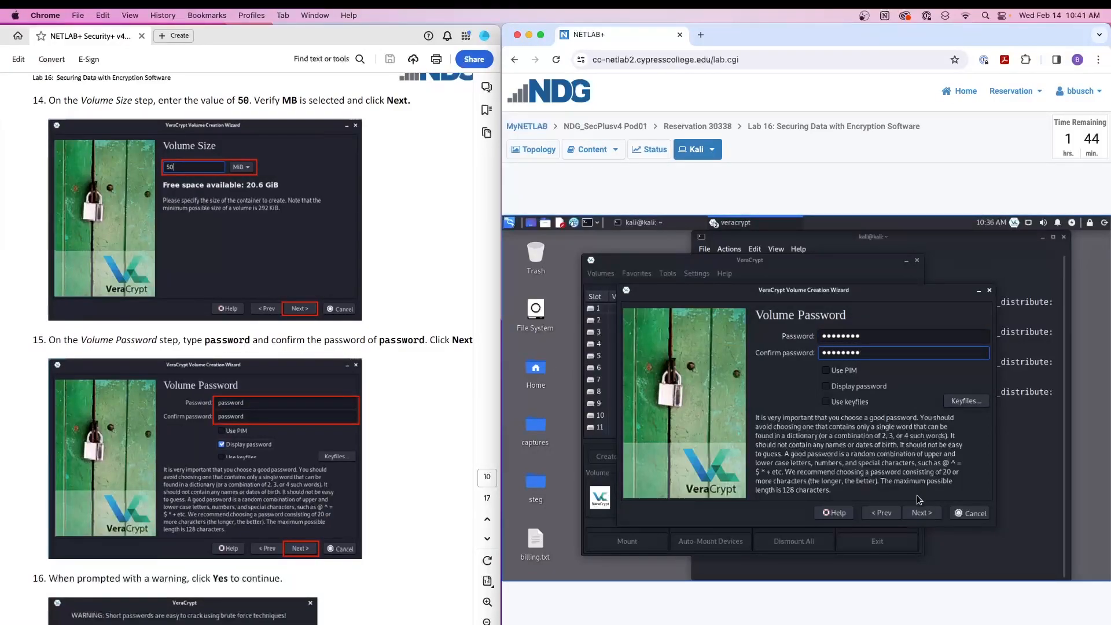
left_click(925, 513)
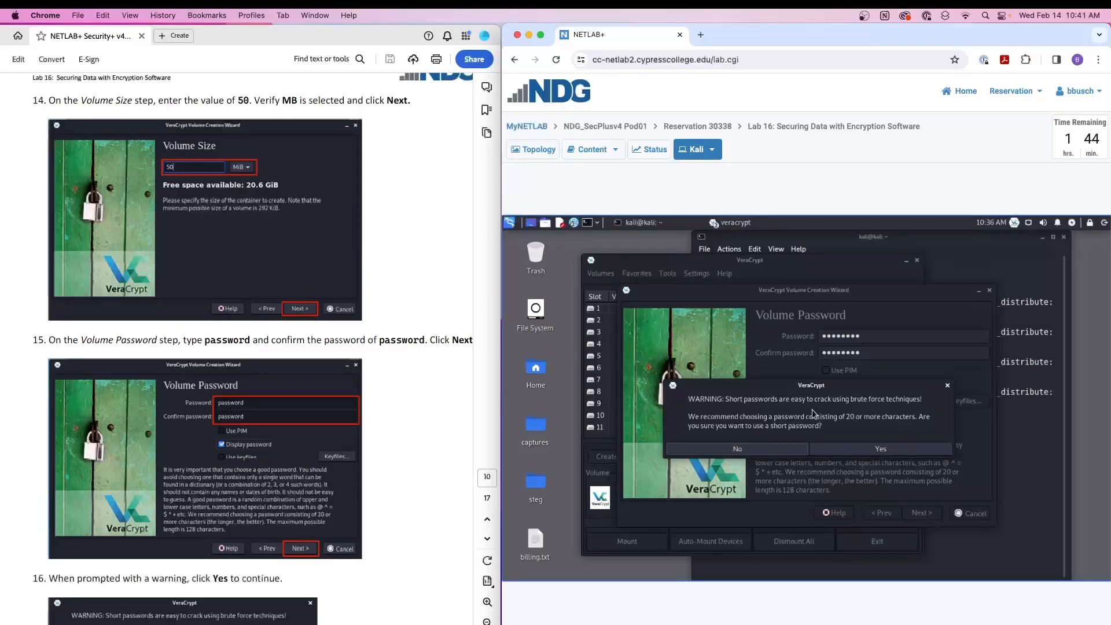
scroll(139, 401, "down", 5)
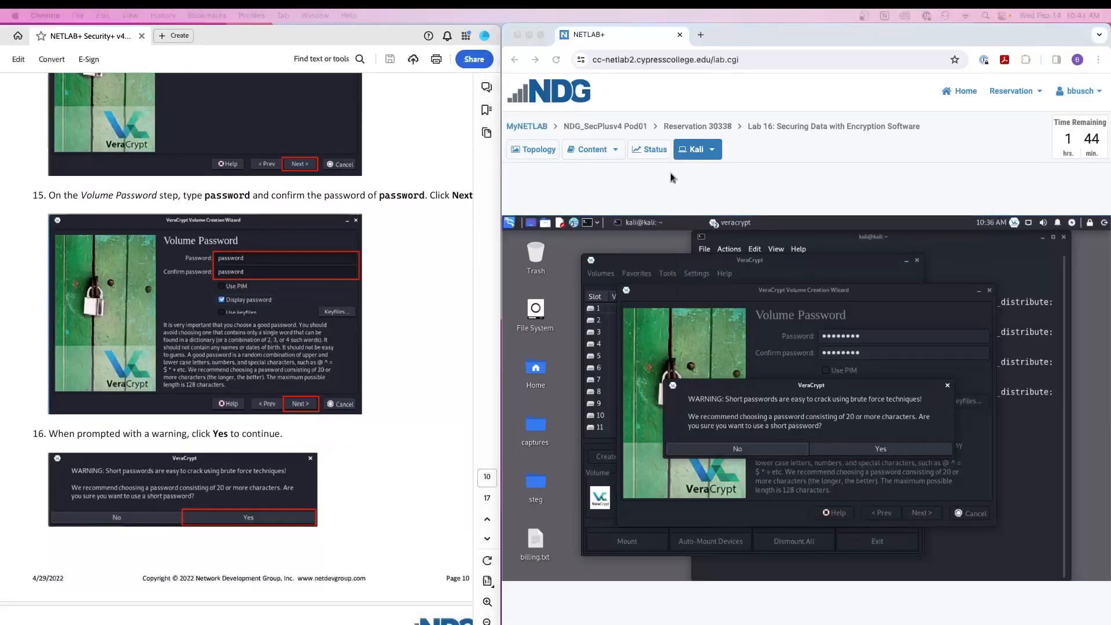
left_click(884, 453)
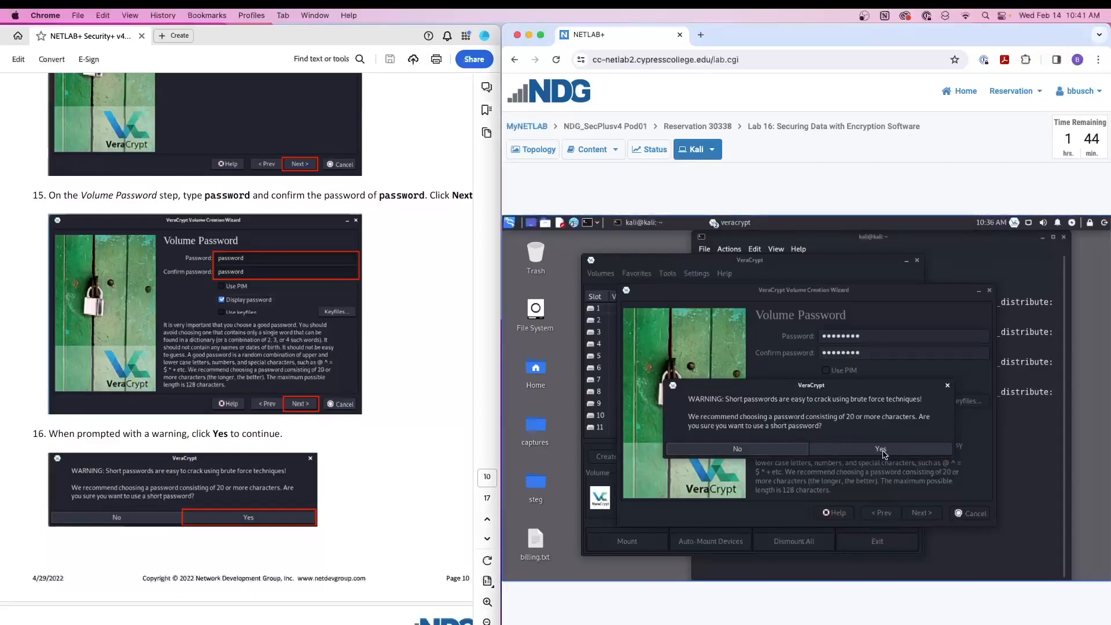
left_click(884, 451)
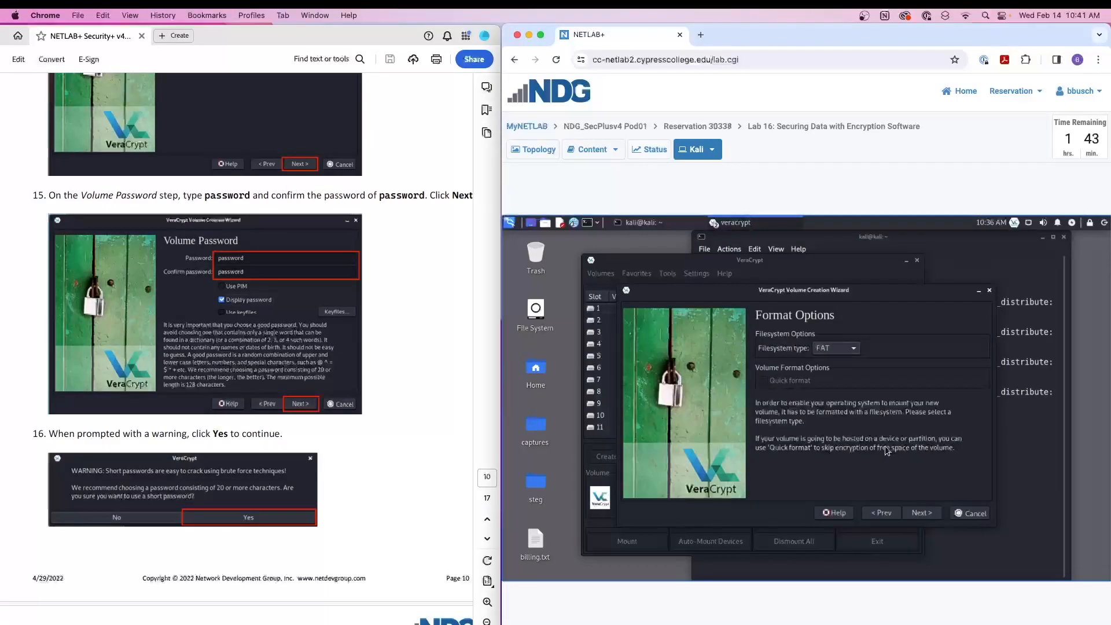
- Keep FAT as the volume's filesystem type and continue to the Volume Format step
scroll(237, 347, "down", 5)
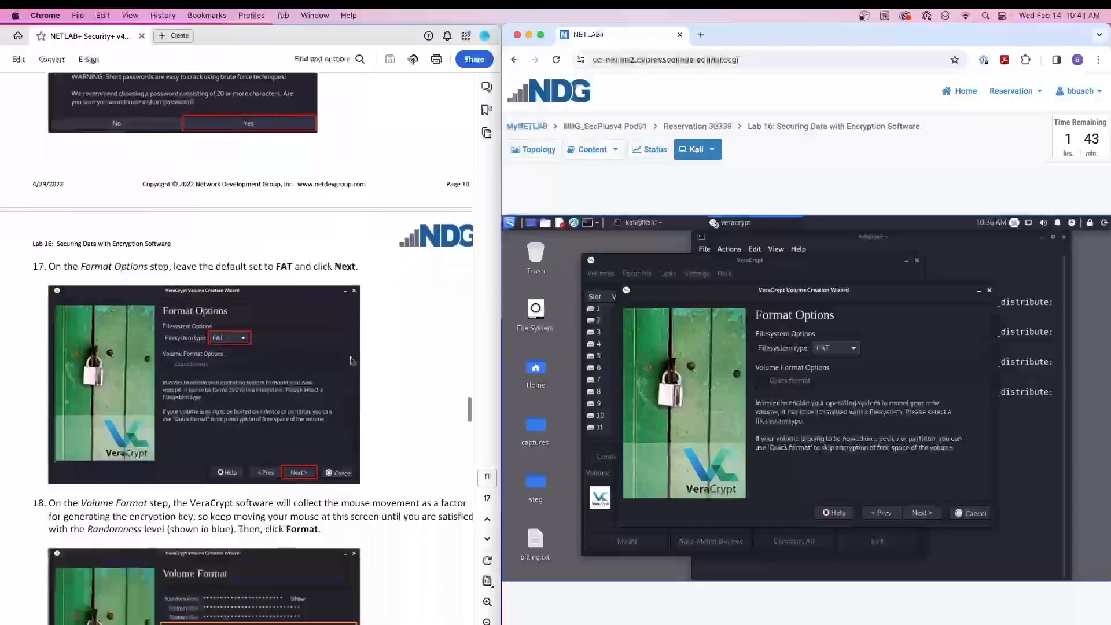
left_click(850, 349)
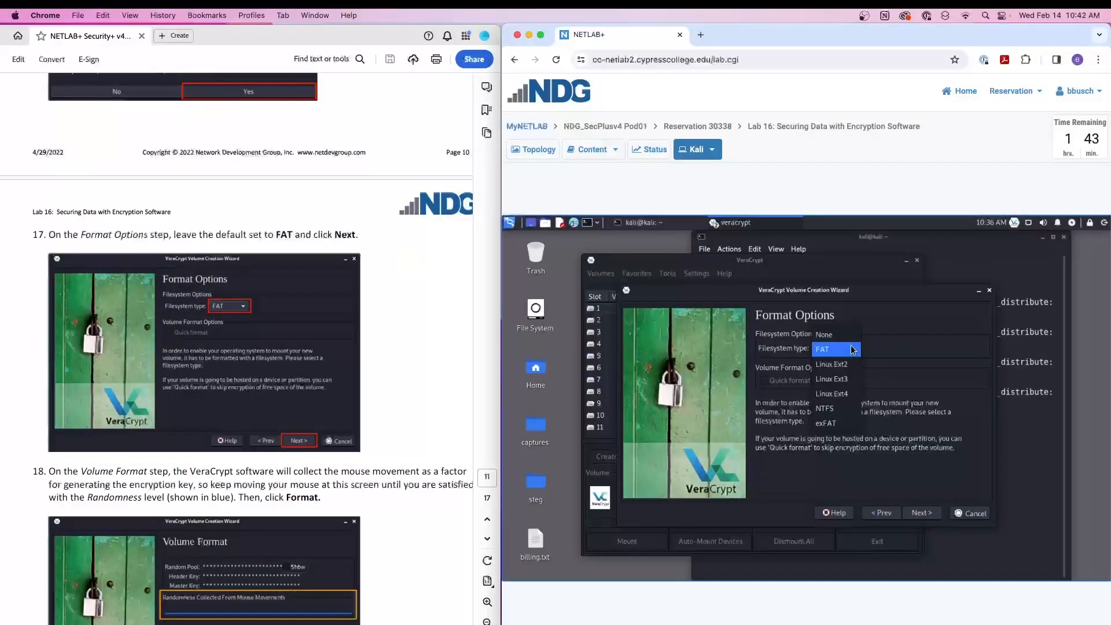
left_click(851, 349)
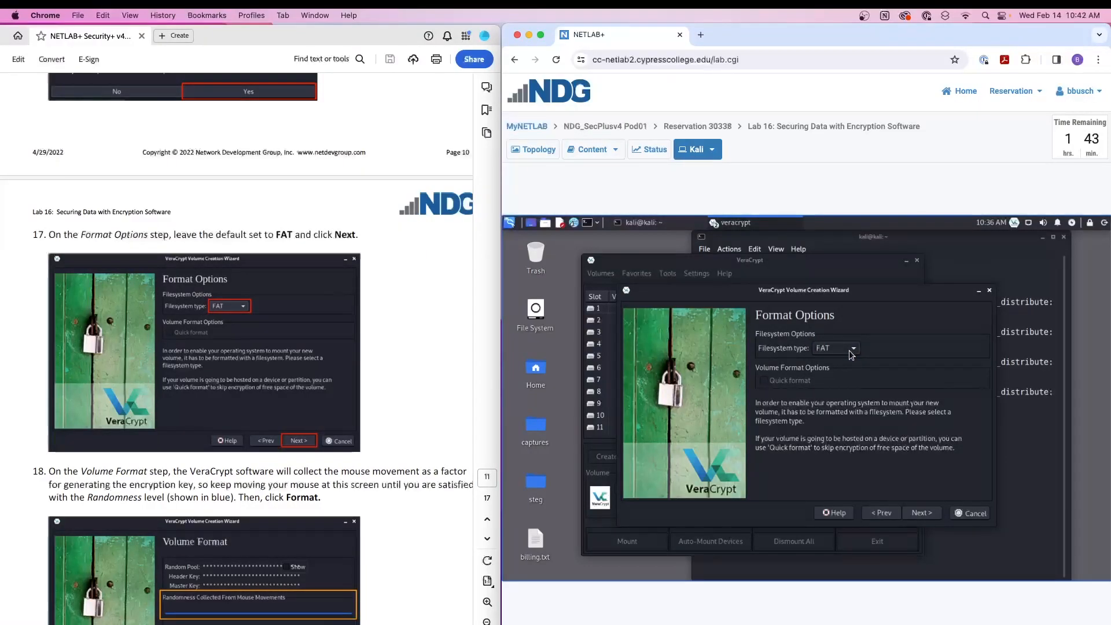
left_click(921, 511)
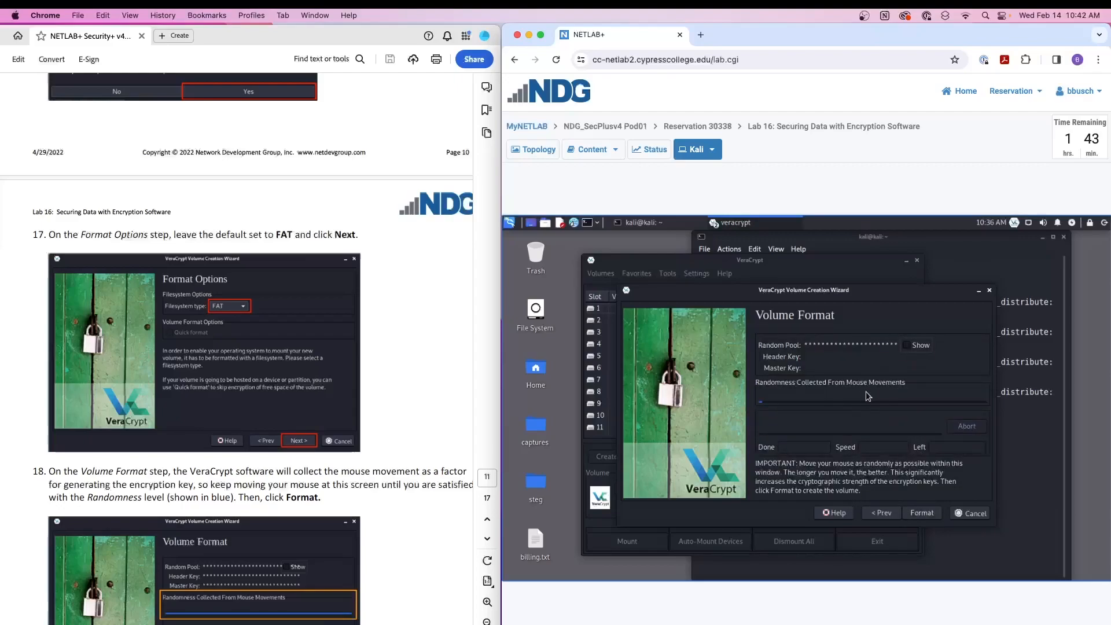
- Collect randomness from mouse movements, then format the volume, replacing the existing billing.txt with the new container
scroll(265, 467, "down", 1)
scroll(265, 468, "down", 4)
scroll(387, 449, "down", 4)
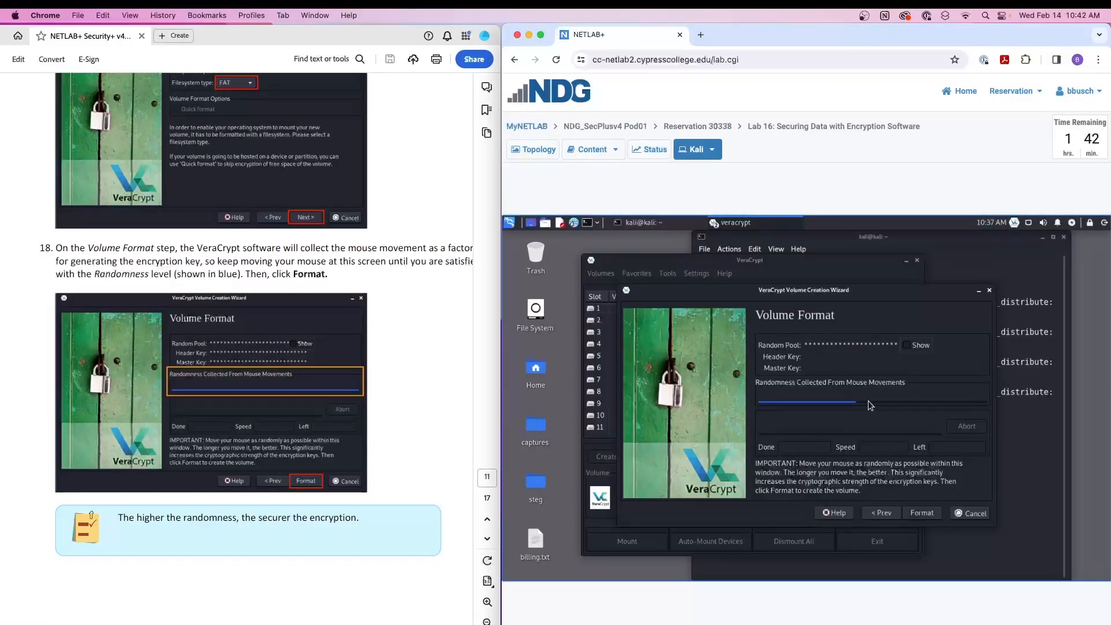
left_click(922, 513)
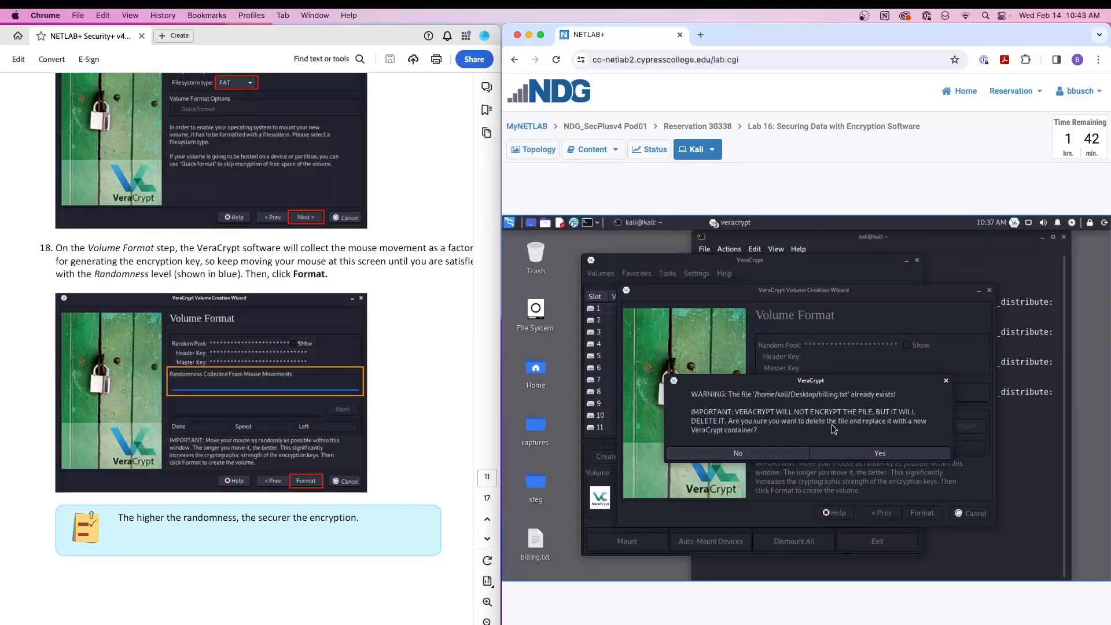
left_click(871, 448)
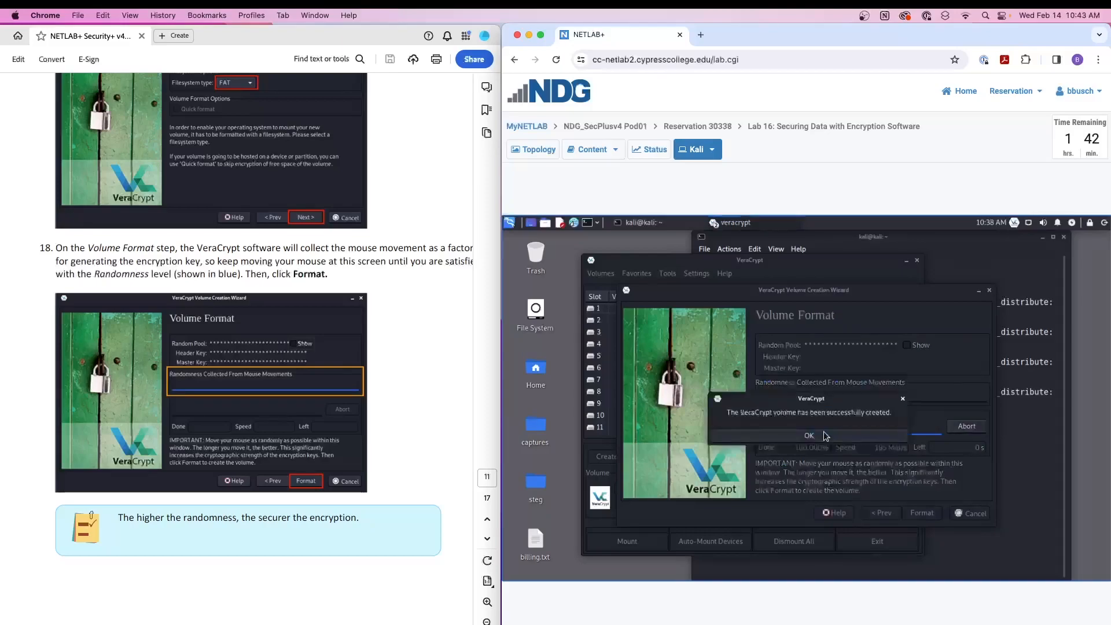
left_click(808, 435)
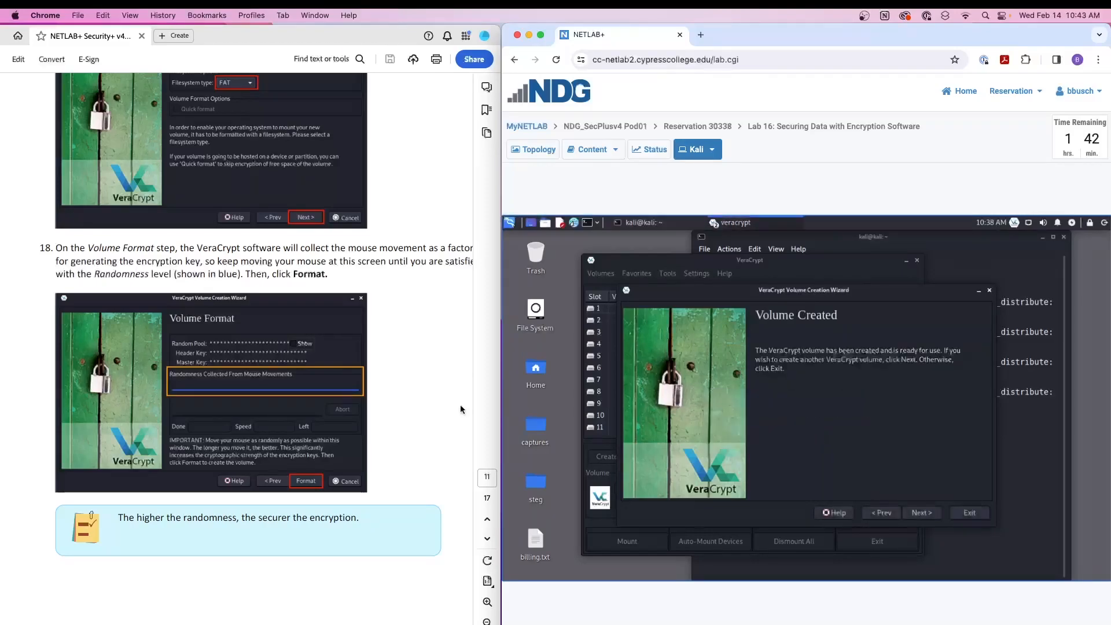
- Review the lab guide's randomness note and remaining creation instructions, and close the Volume Creation Wizard, leaving VeraCrypt open
scroll(185, 388, "down", 5)
scroll(185, 388, "down", 1)
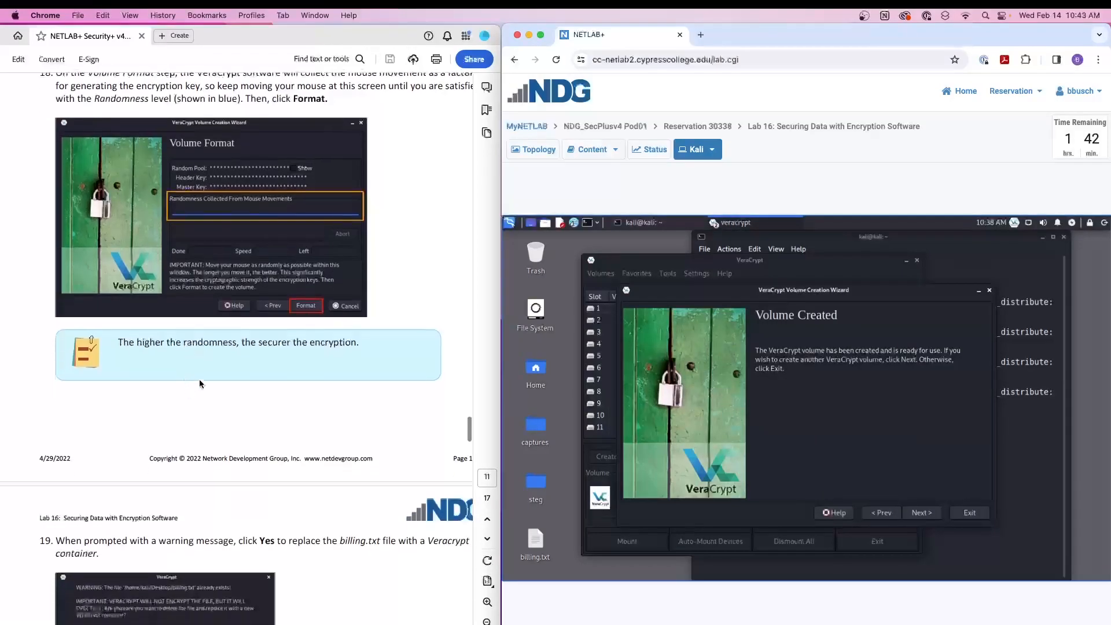
left_click_drag(354, 343, 104, 353)
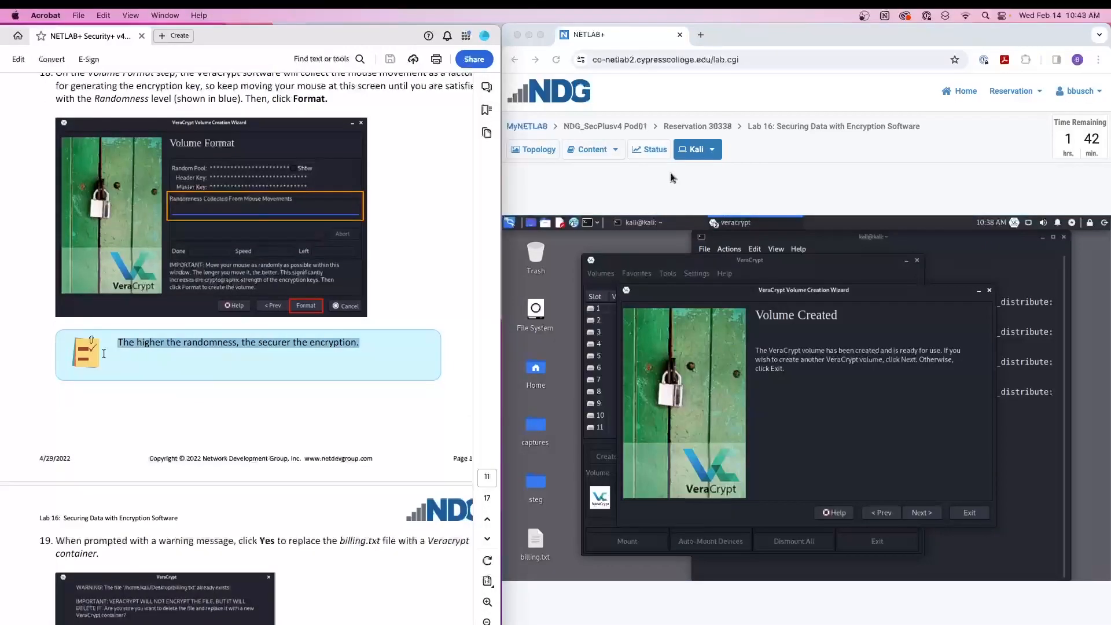
left_click(203, 406)
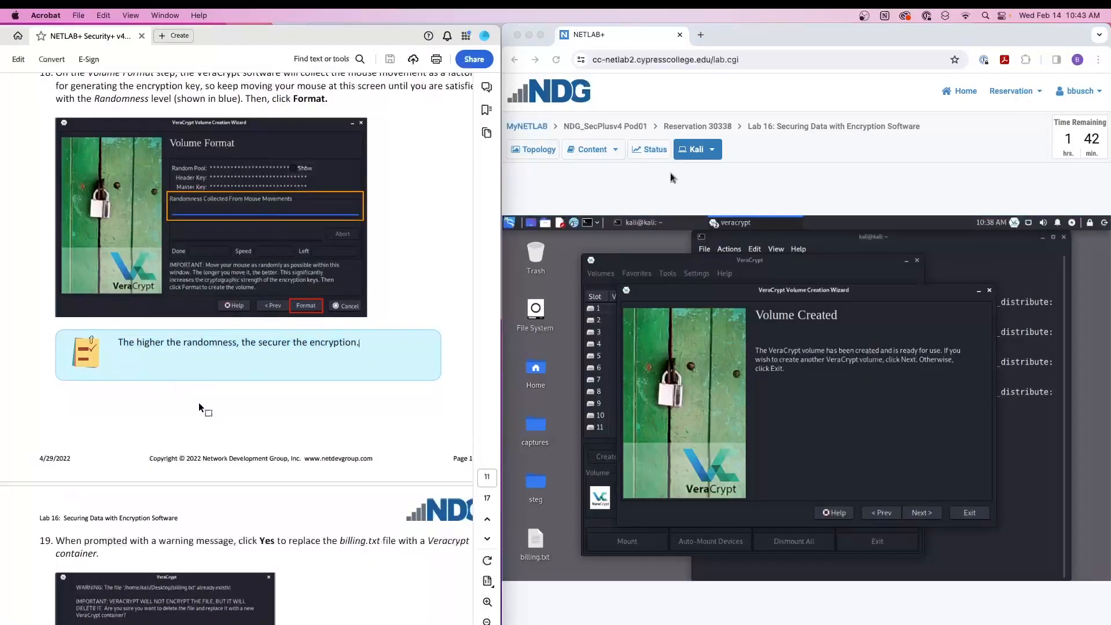
scroll(233, 398, "down", 10)
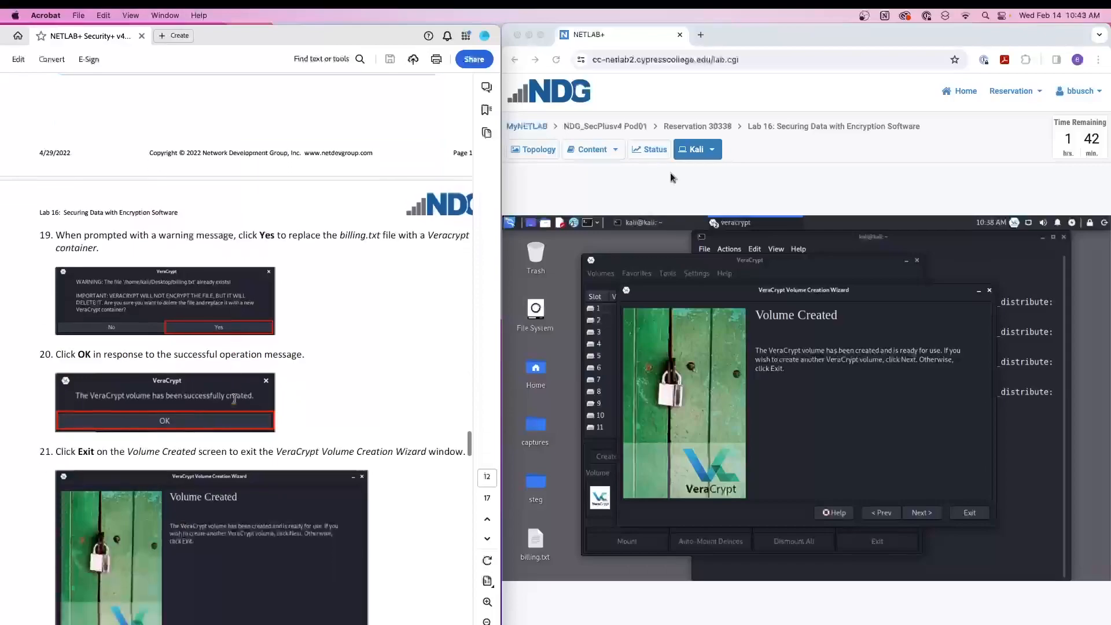
scroll(234, 399, "down", 2)
left_click(917, 461)
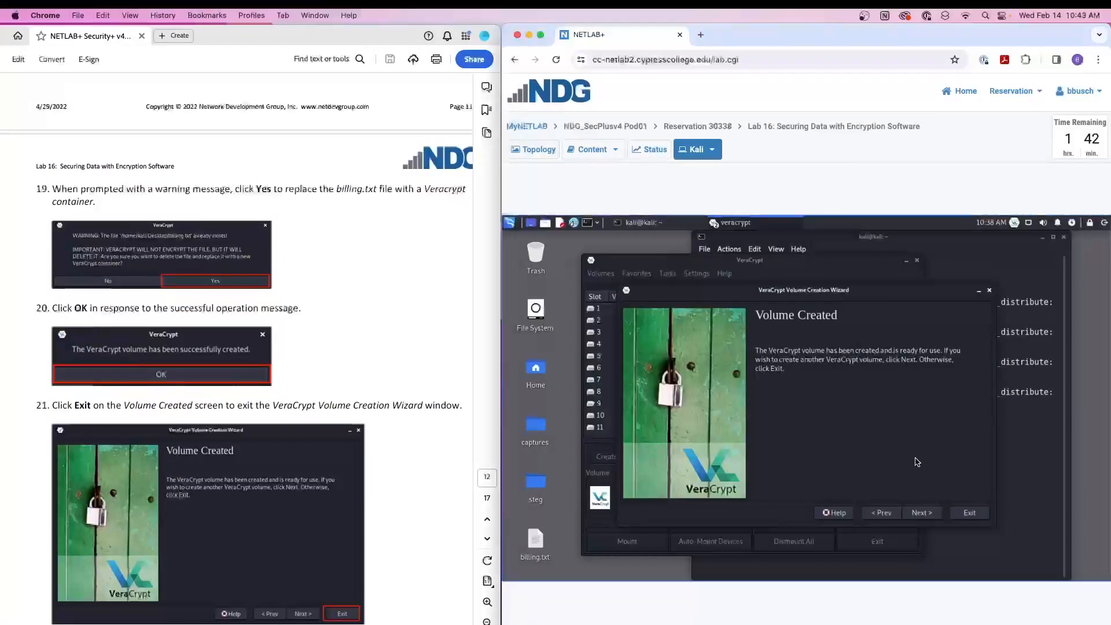
left_click(913, 512)
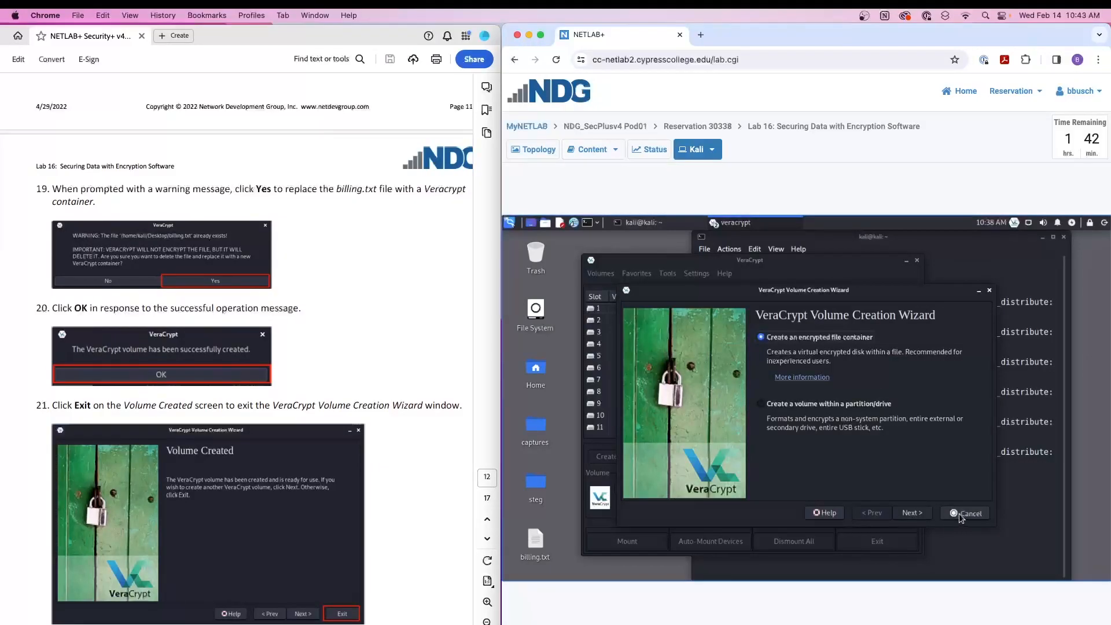
scroll(312, 402, "down", 5)
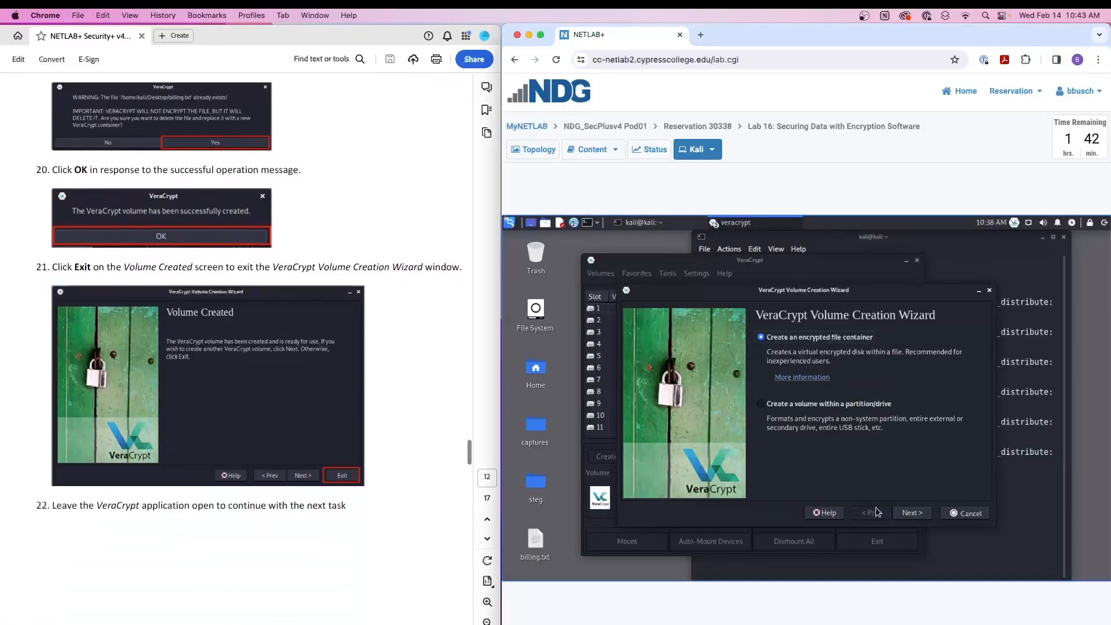
left_click(960, 513)
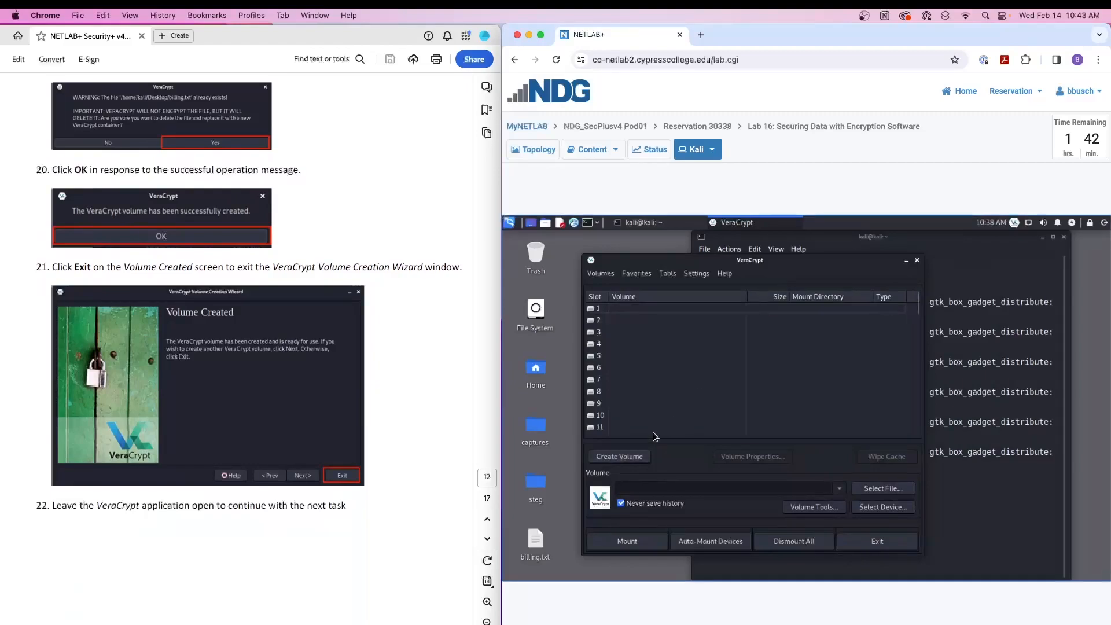
- Follow lab section 2.1 and select billing.txt on the Desktop as the VeraCrypt volume file
scroll(167, 383, "down", 5)
scroll(168, 383, "down", 3)
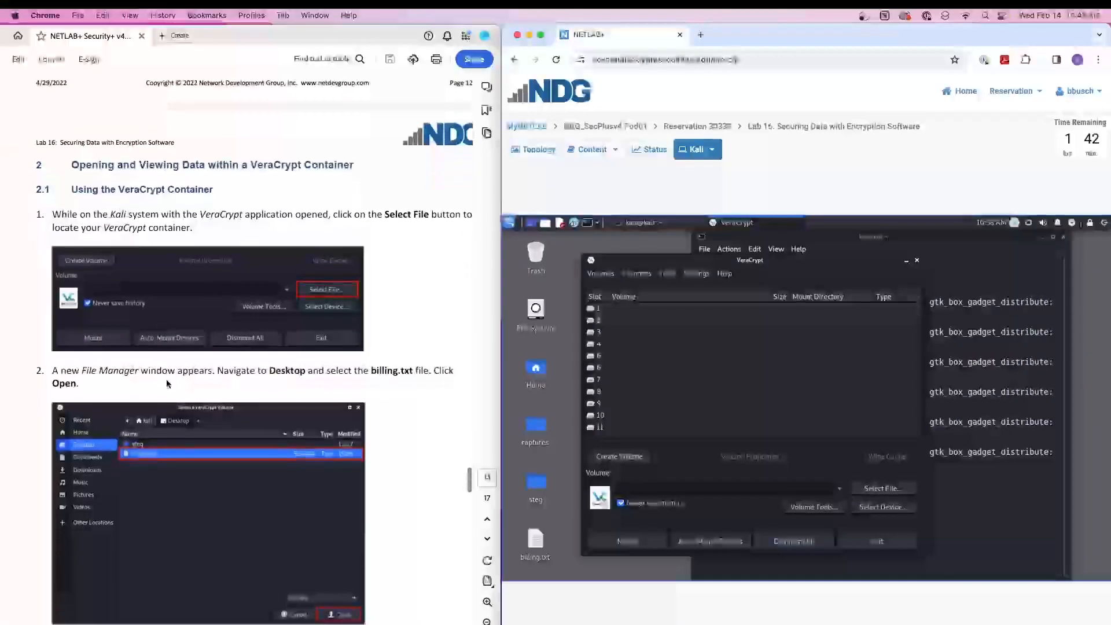
left_click(890, 489)
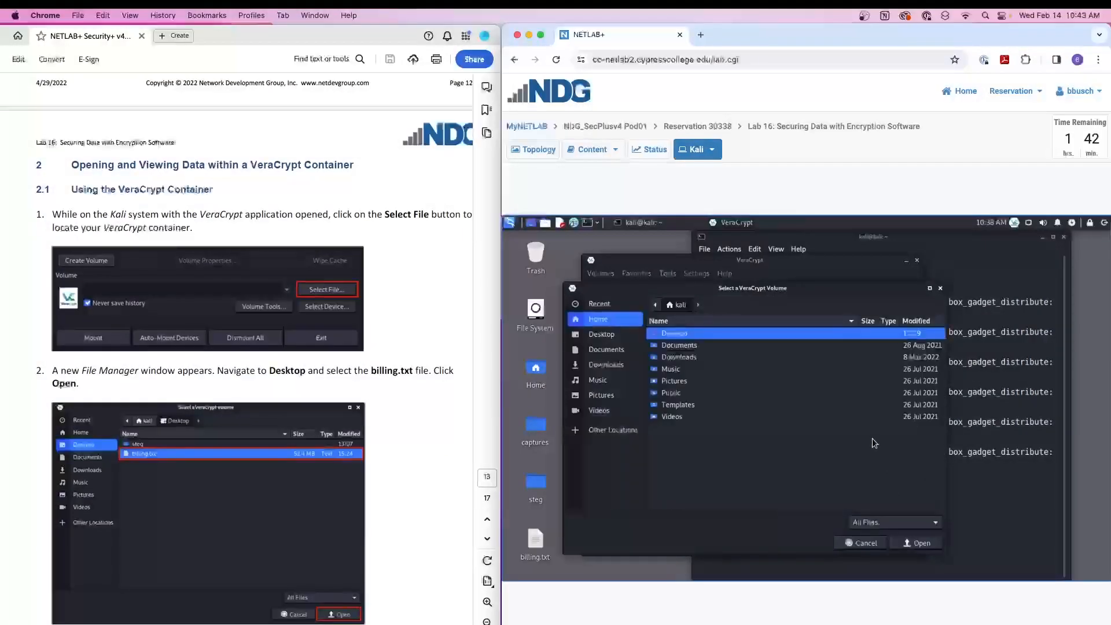
left_click(606, 337)
double_click(692, 357)
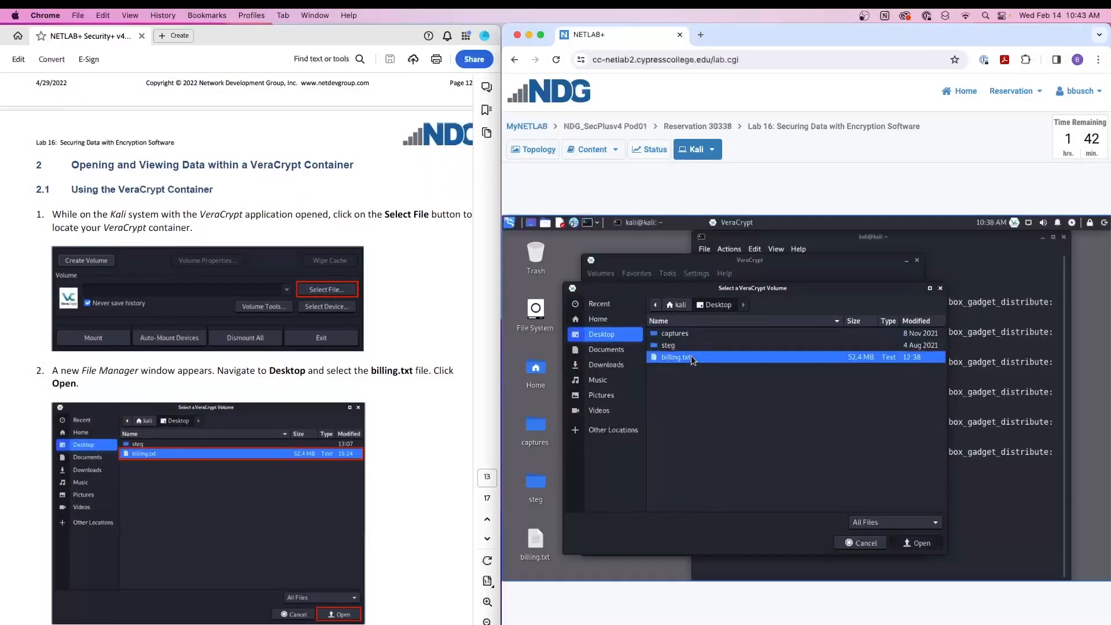
- Mount billing.txt in slot 1, entering the volume password with password display turned on
left_click(635, 310)
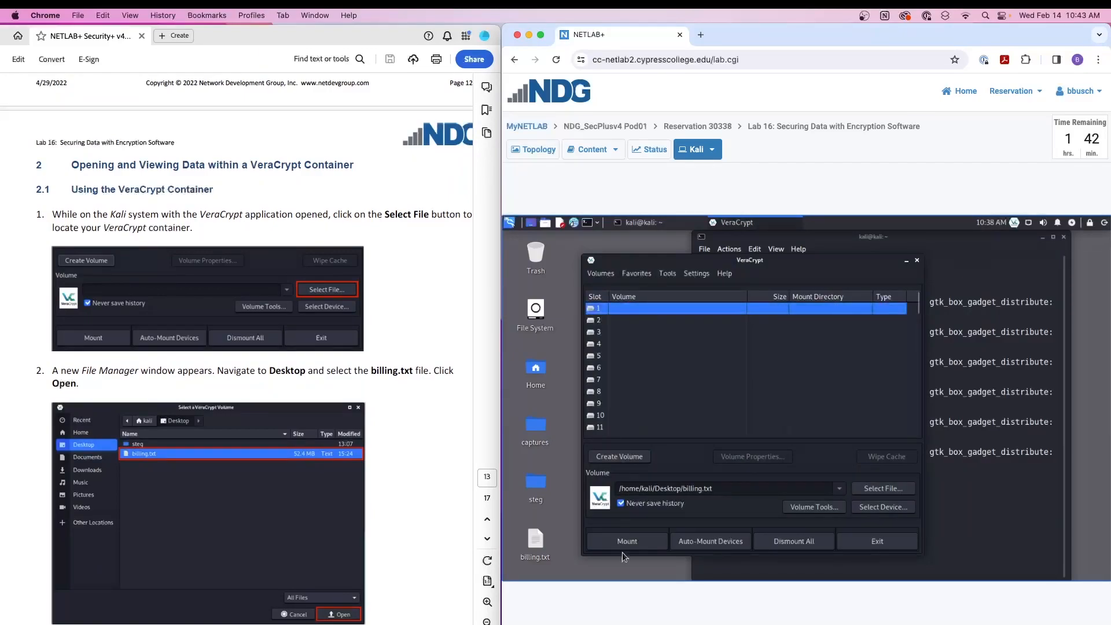
left_click(636, 543)
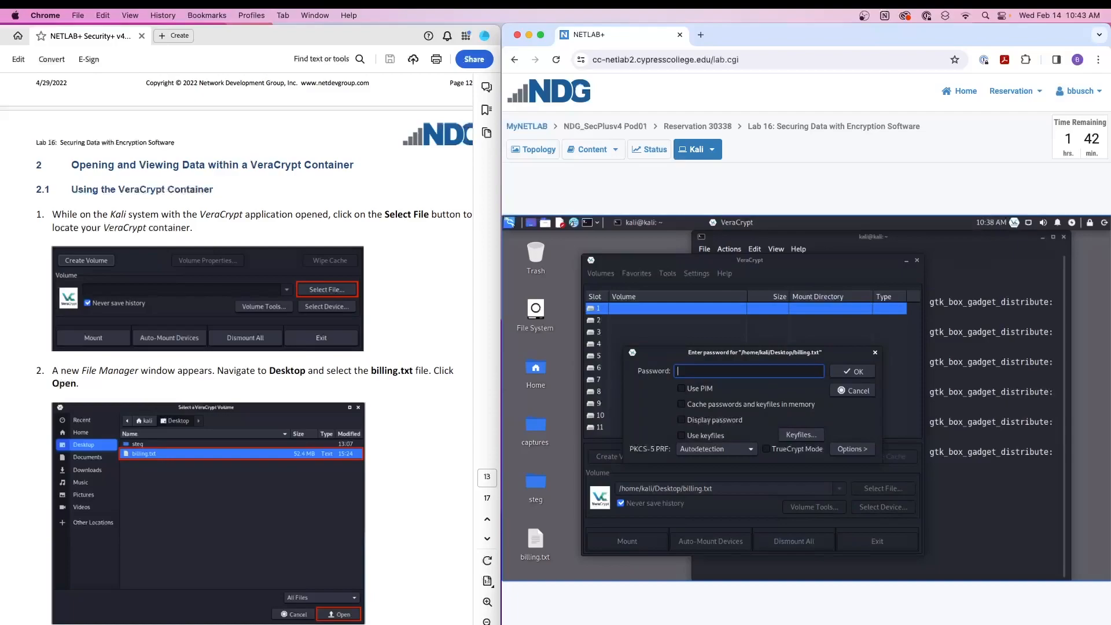
type("••••••••")
left_click(690, 422)
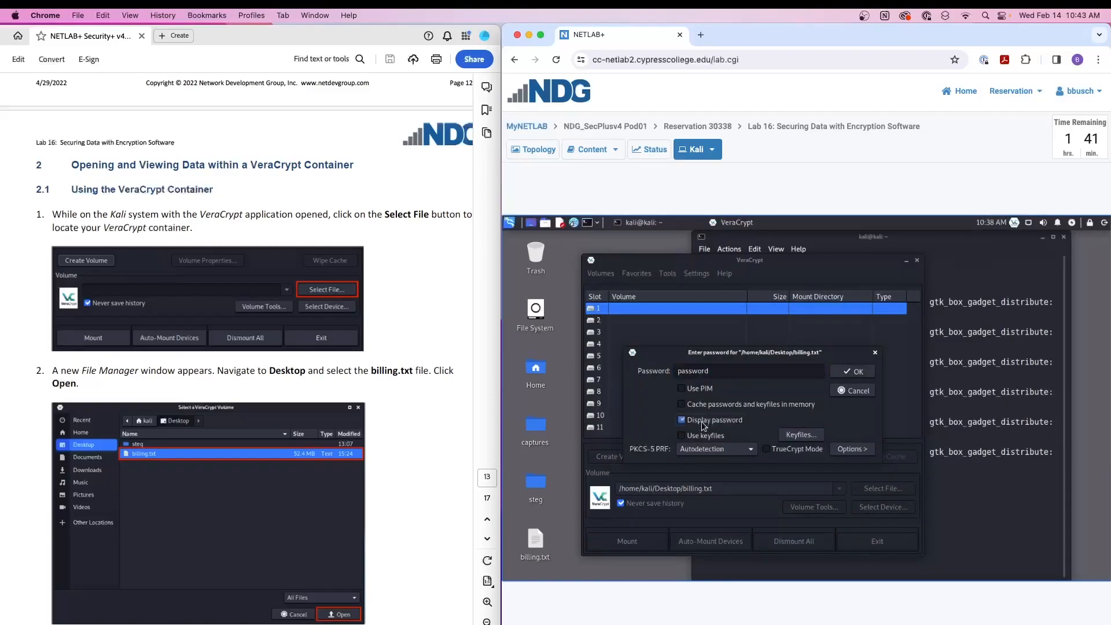
left_click(858, 371)
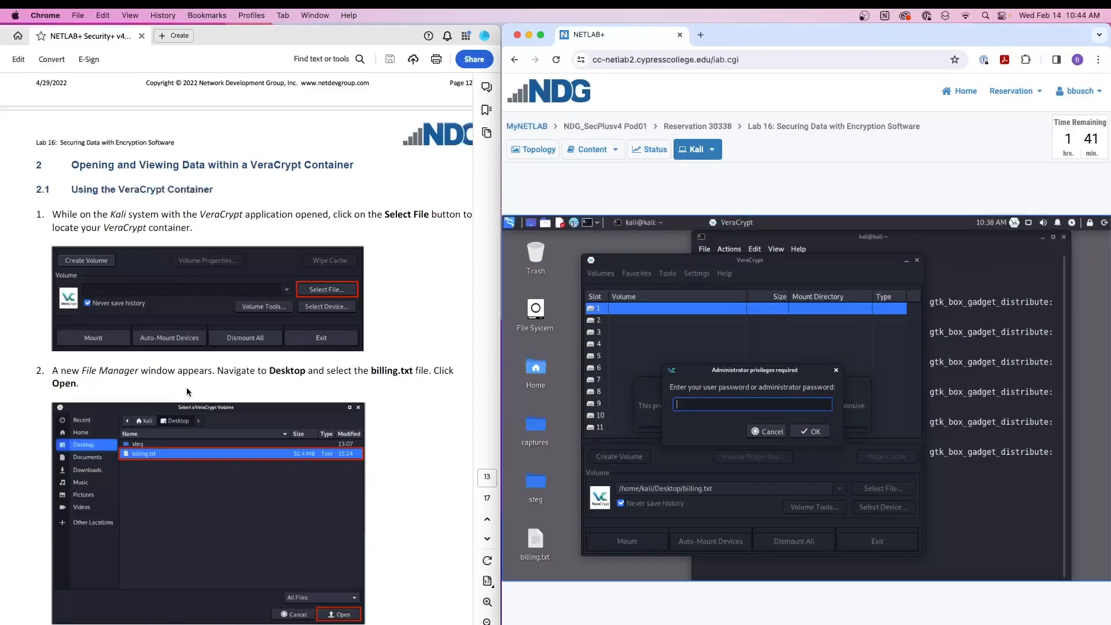
- Look up lab step 5 and authorize the mount with the administrator password
scroll(186, 389, "down", 10)
scroll(131, 397, "down", 5)
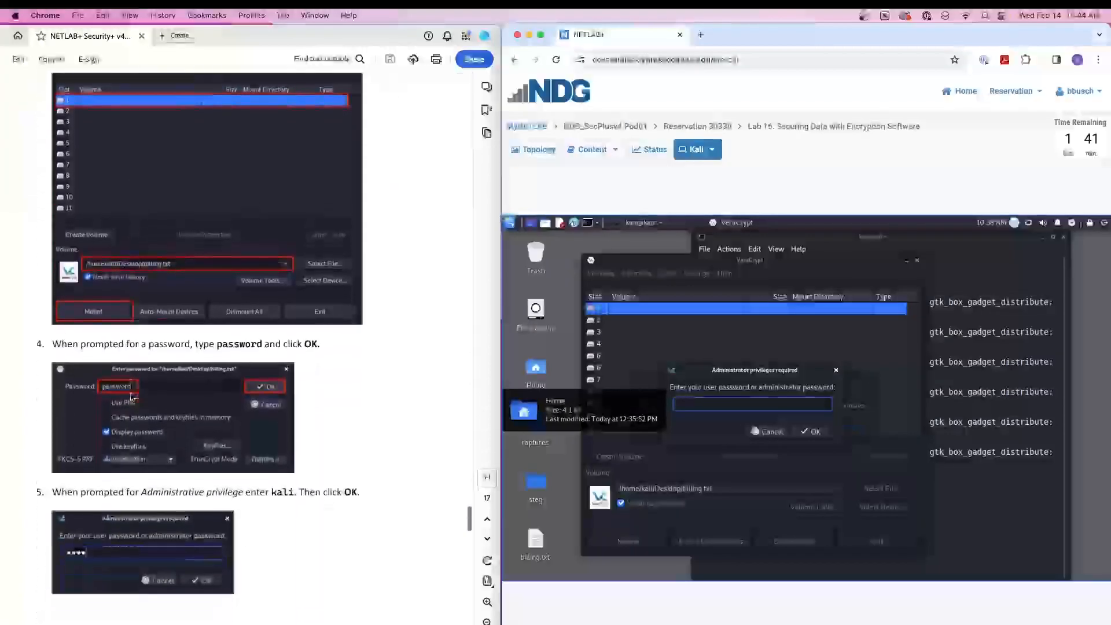
type("kali")
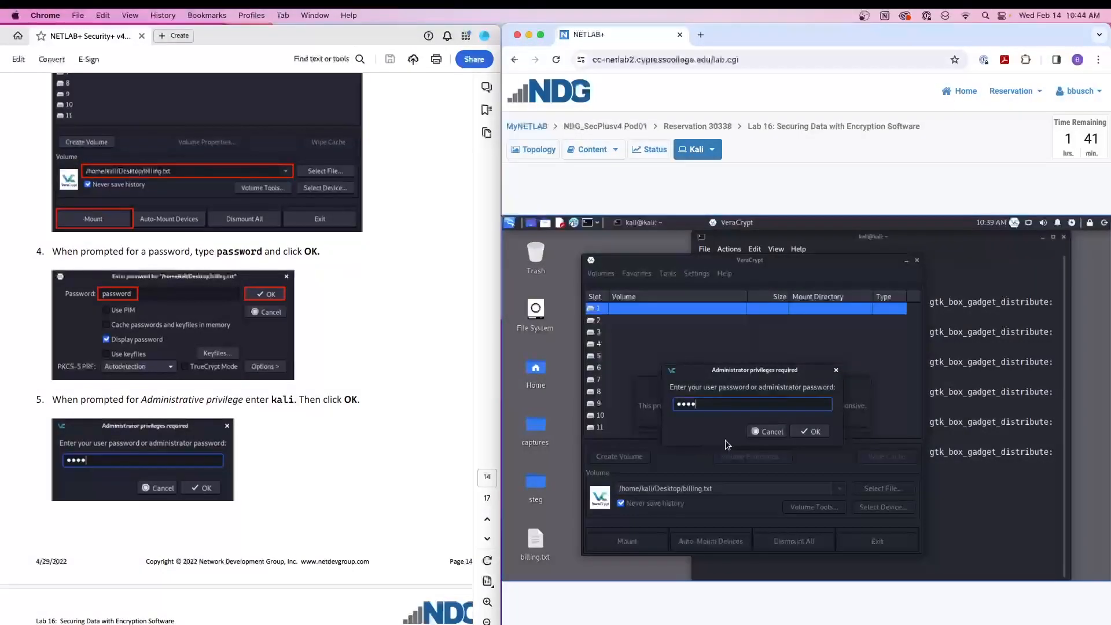
left_click(817, 431)
- Follow lab step 6: widen the Mount Directory column and move the VeraCrypt window clear of the mounted volume's desktop icon
scroll(390, 363, "down", 4)
scroll(391, 363, "down", 5)
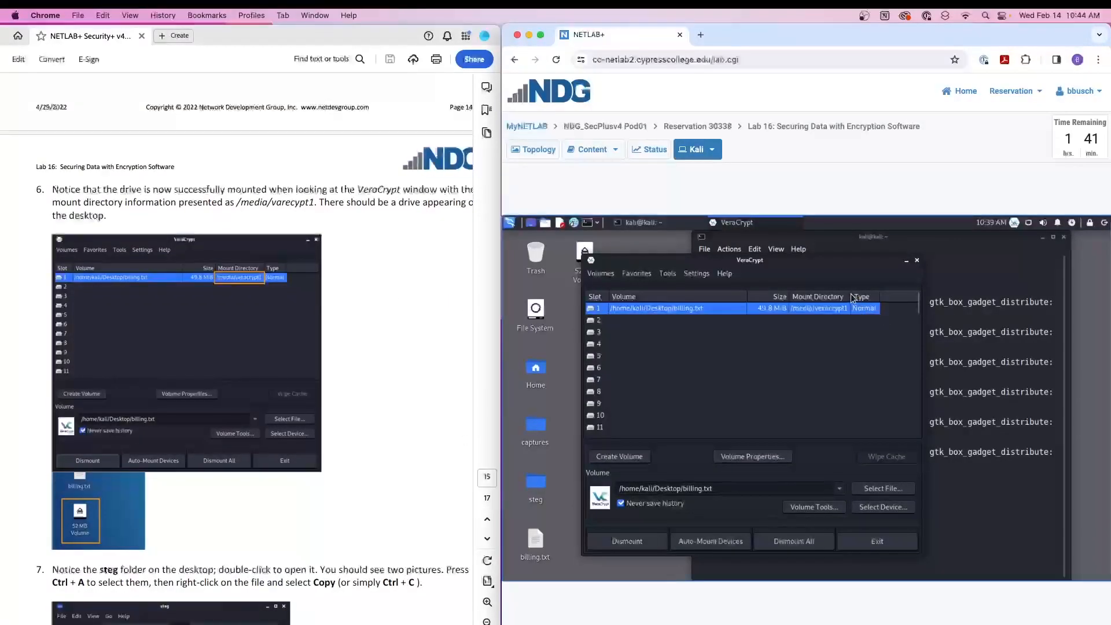
left_click_drag(850, 296, 865, 296)
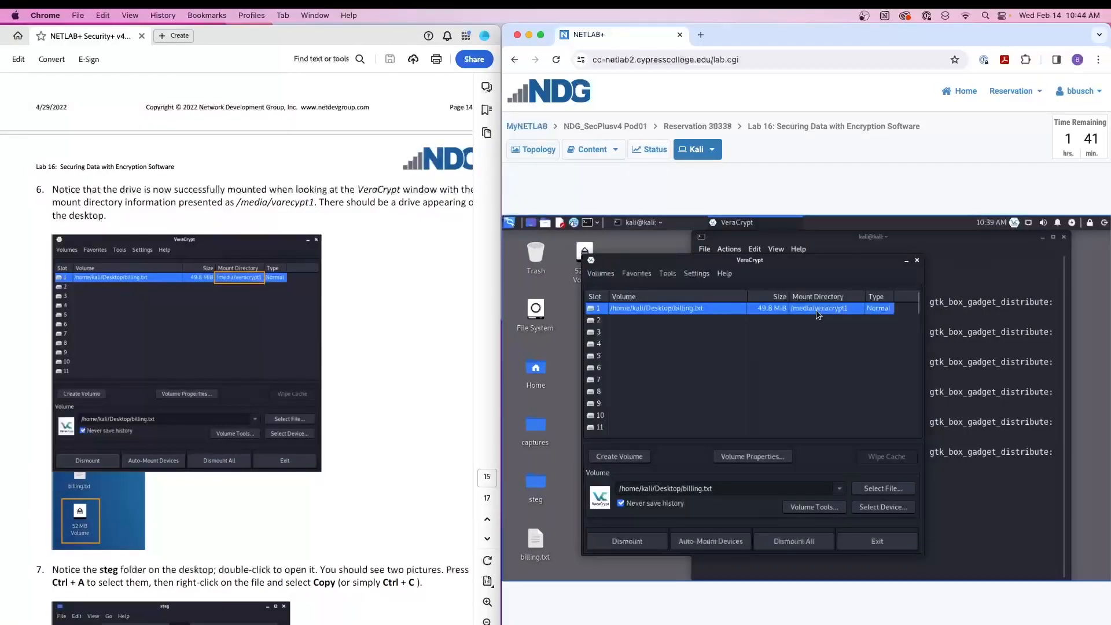
left_click_drag(824, 263, 841, 262)
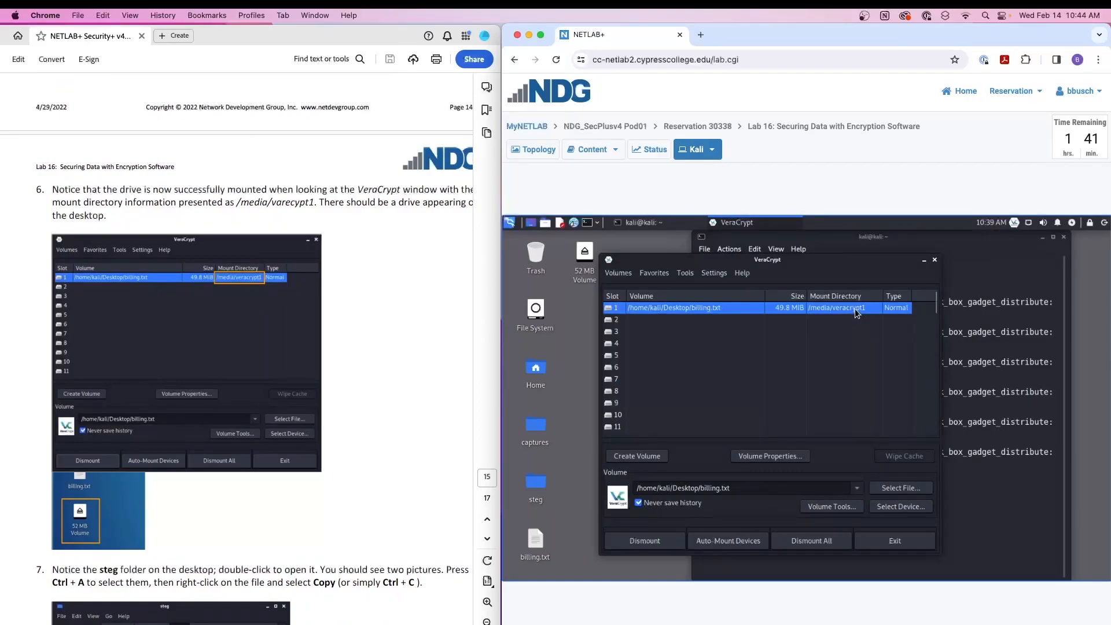
left_click_drag(813, 263, 833, 264)
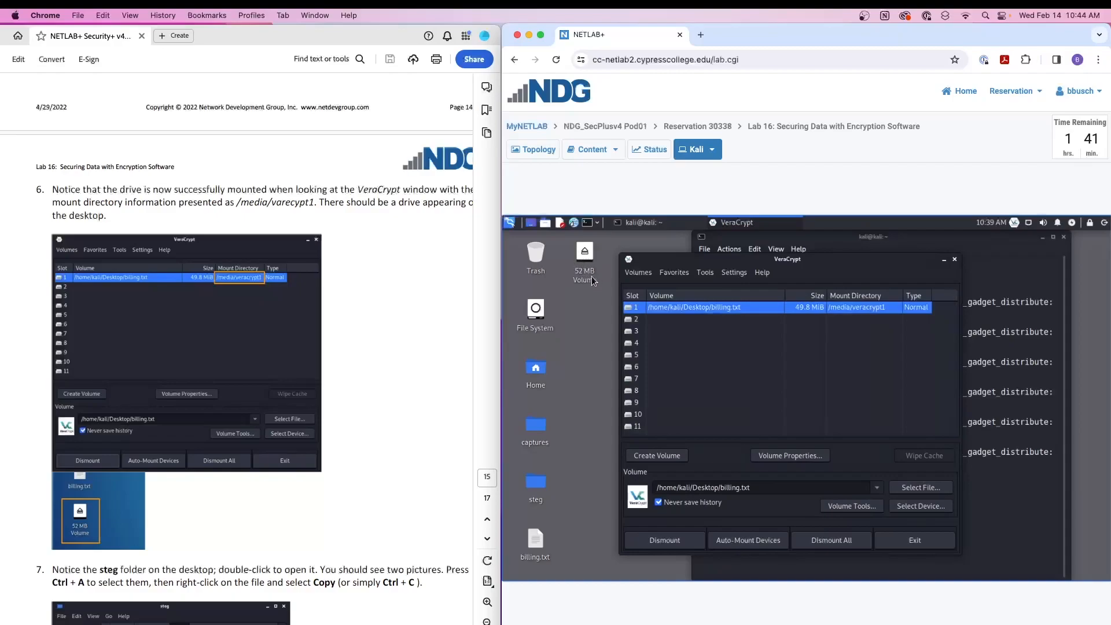
- Follow lab step 7: open the steg folder on the desktop, then select and copy cyber_monday.jpg and top_secret.jpg
scroll(255, 354, "down", 5)
scroll(255, 355, "down", 1)
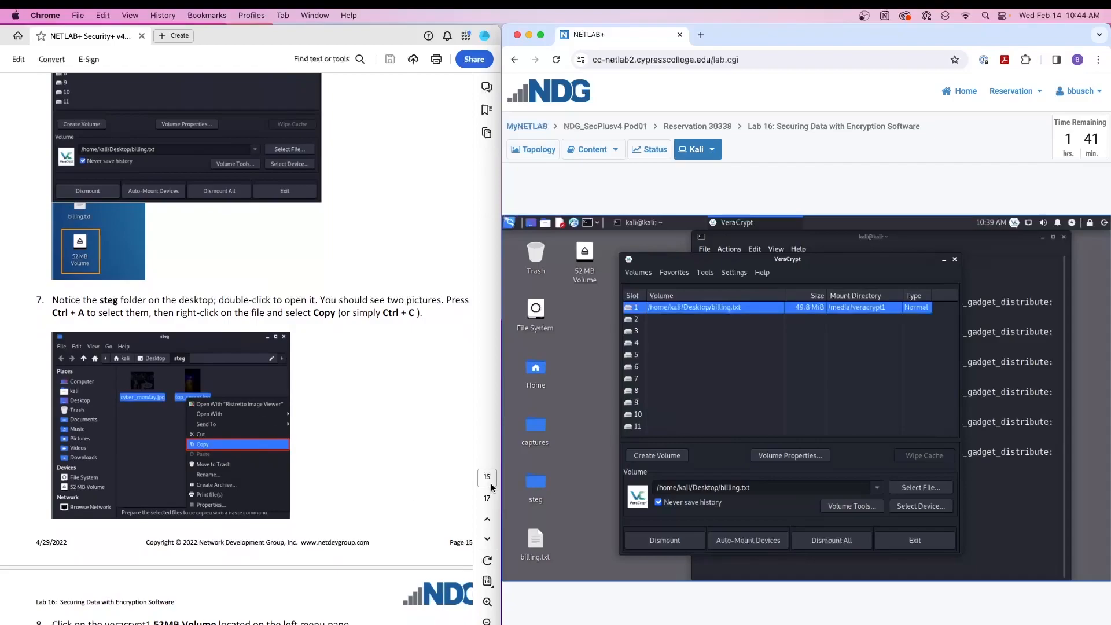
left_click(535, 483)
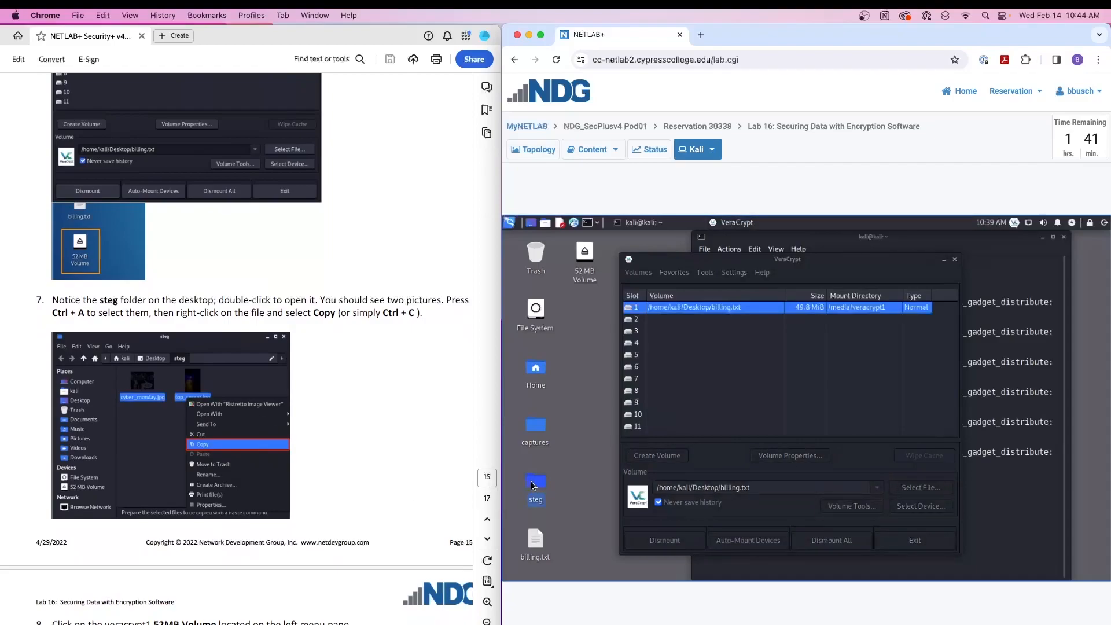
double_click(533, 484)
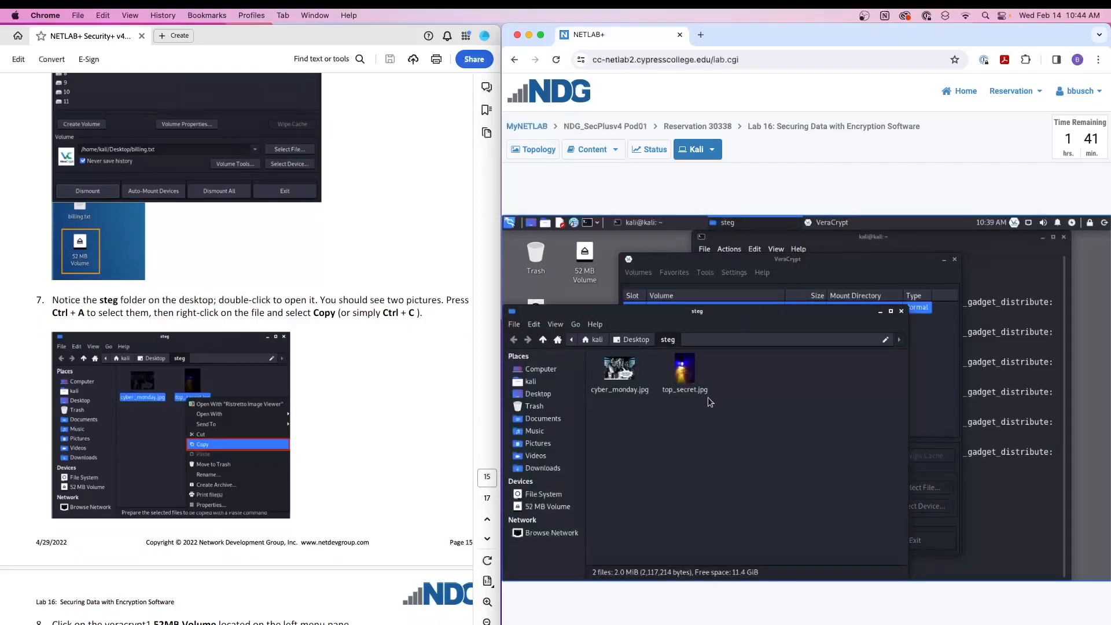
left_click_drag(700, 414, 623, 371)
left_click(641, 417)
left_click_drag(718, 413, 664, 425)
key("ctrl+a")
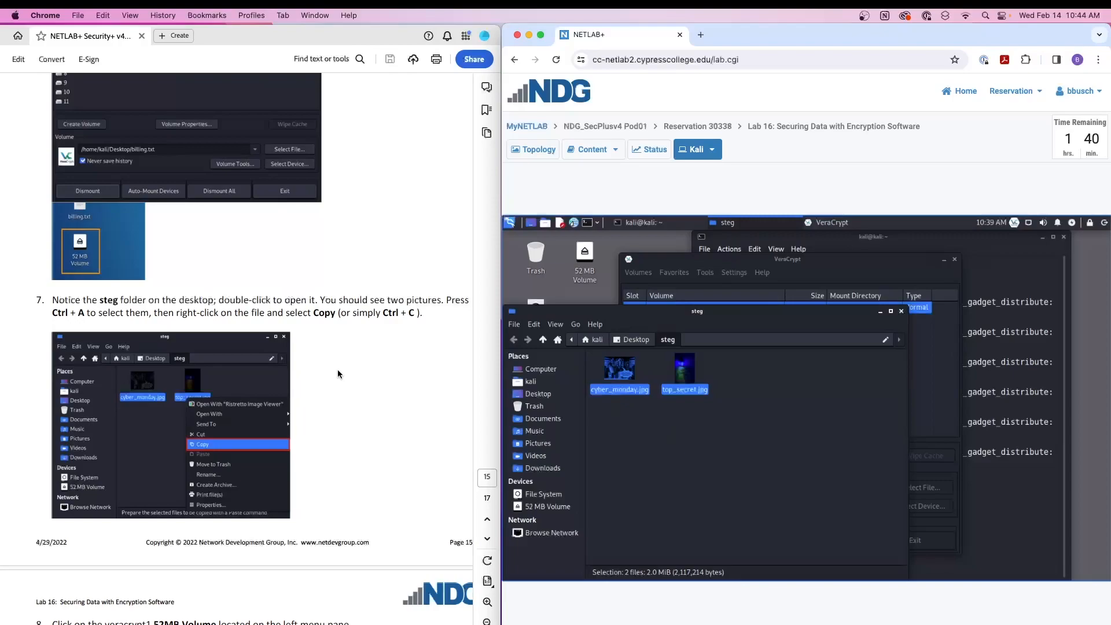
- Paste the two copied pictures into the mounted 52 MB Volume and check both files there
left_click(540, 506)
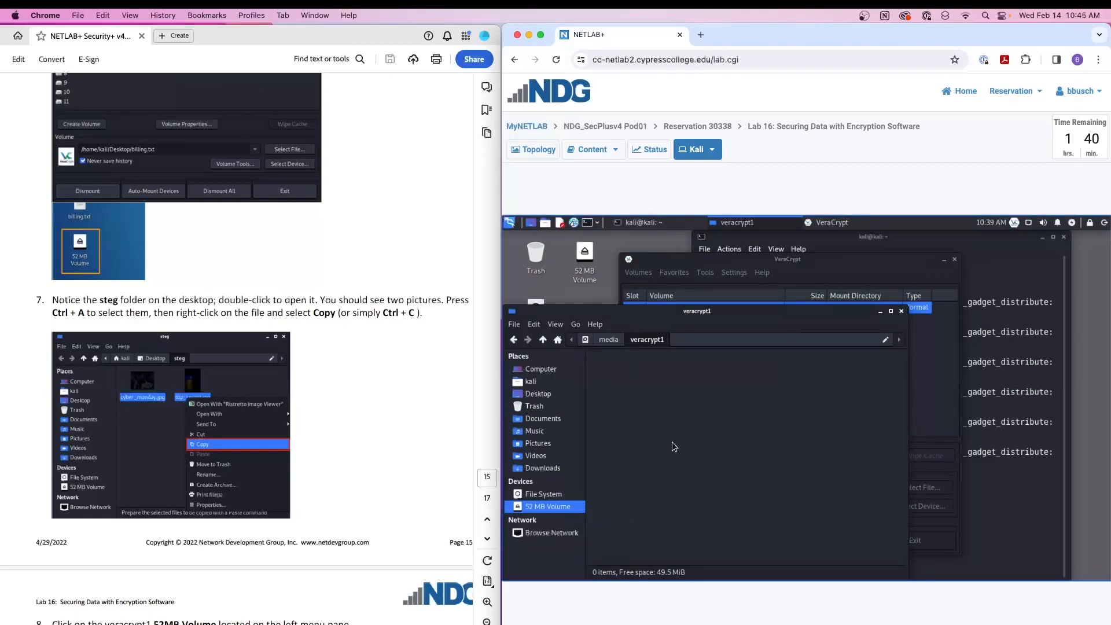
key("ctrl+v")
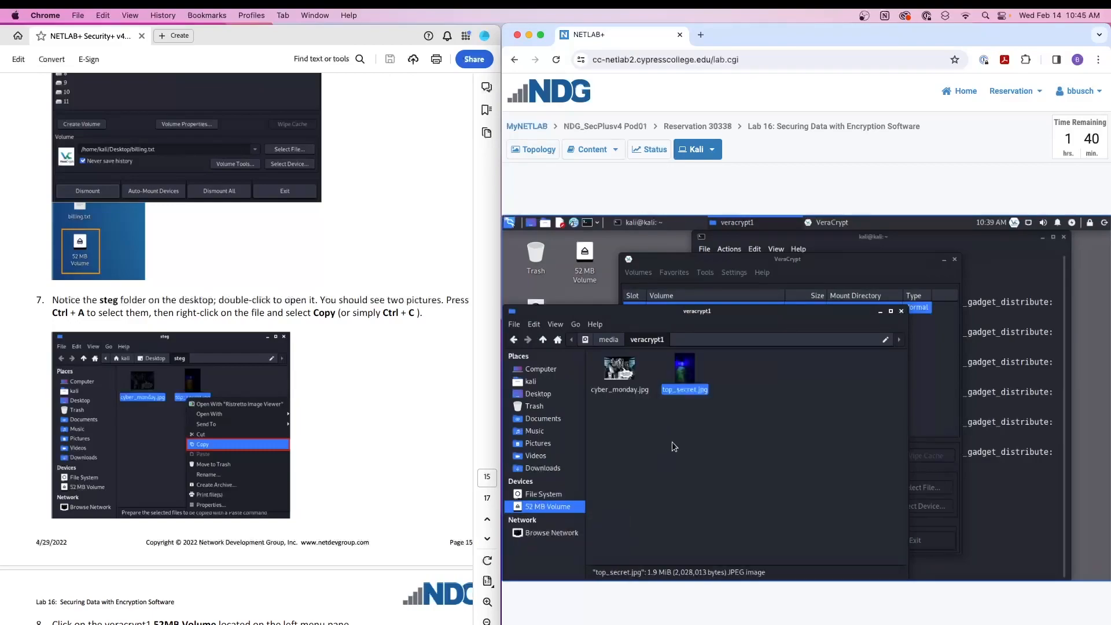
left_click(672, 442)
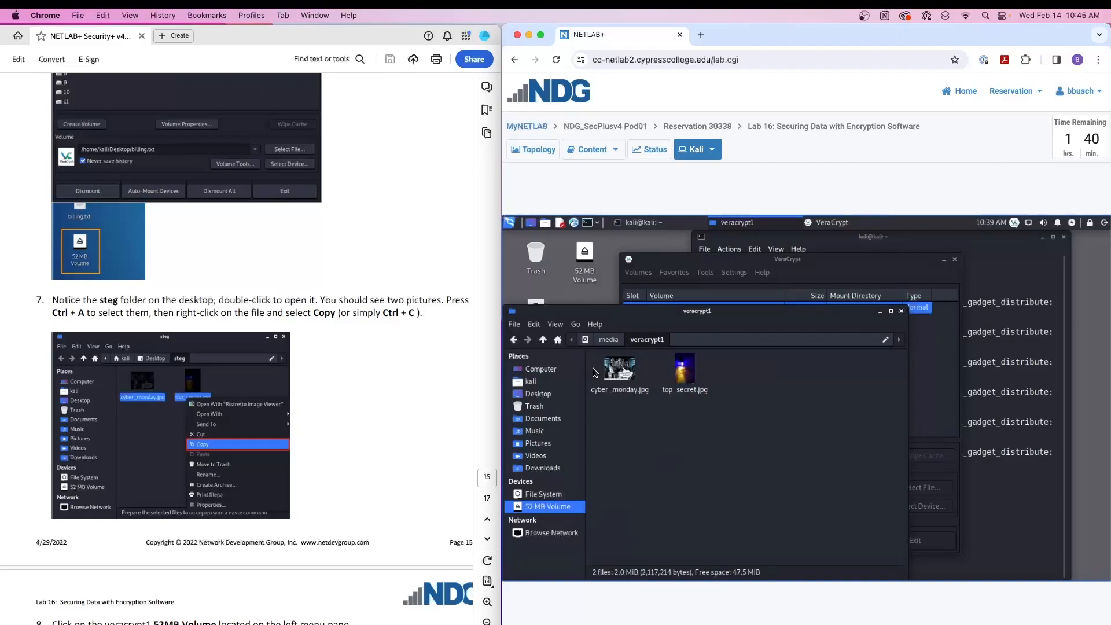
left_click(619, 370)
left_click(682, 366)
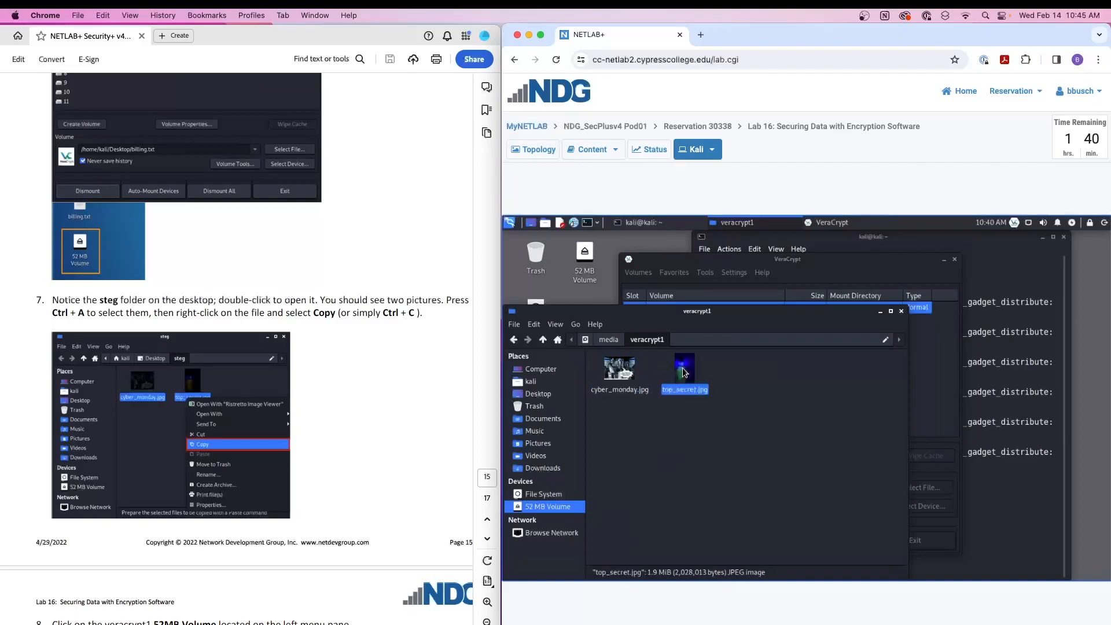
left_click(676, 439)
- Follow lab step 11 and dismount the veracrypt1 volume in VeraCrypt
scroll(247, 406, "down", 5)
scroll(247, 406, "down", 5)
scroll(247, 406, "down", 6)
scroll(244, 405, "down", 3)
scroll(244, 405, "down", 1)
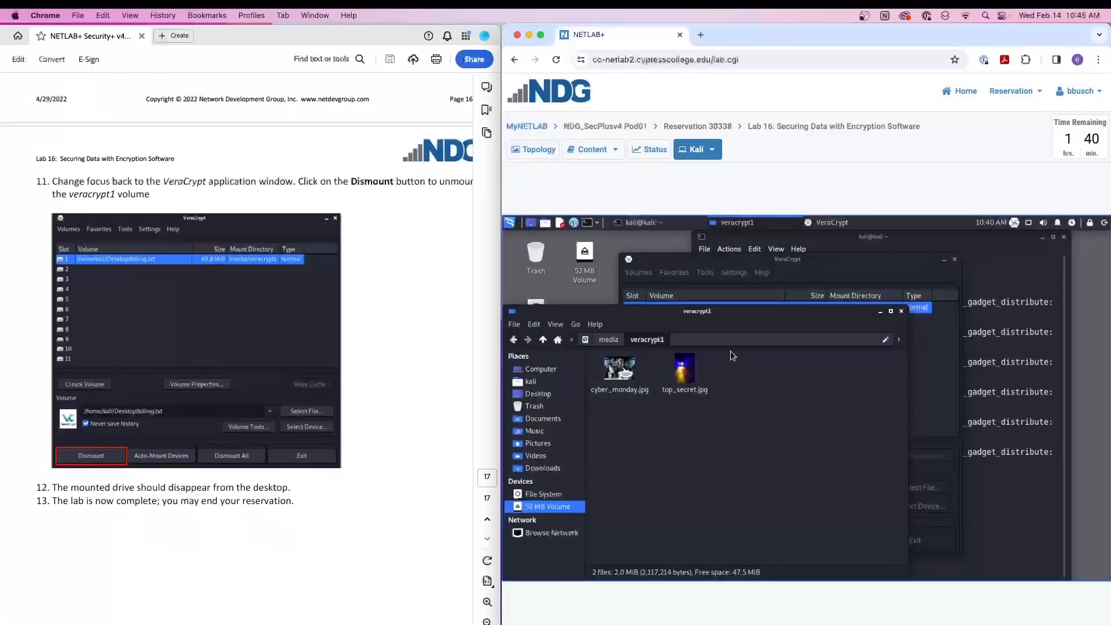
left_click(832, 269)
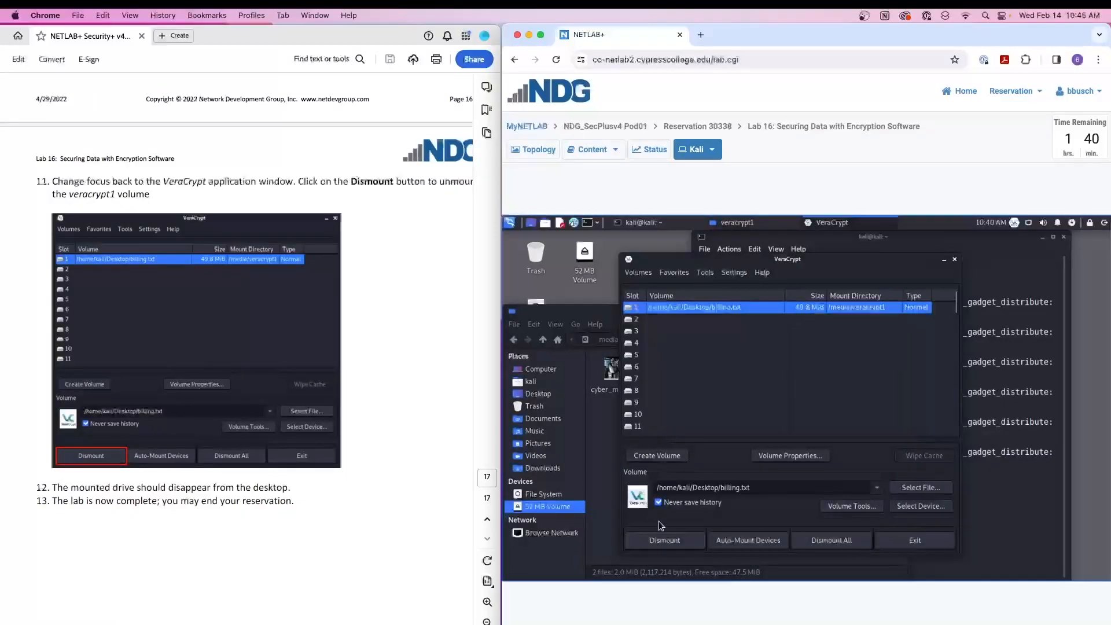
left_click(675, 536)
- Move the VeraCrypt window aside, check the contents of the veracrypt1 folder, and return to VeraCrypt
left_click_drag(820, 255, 889, 255)
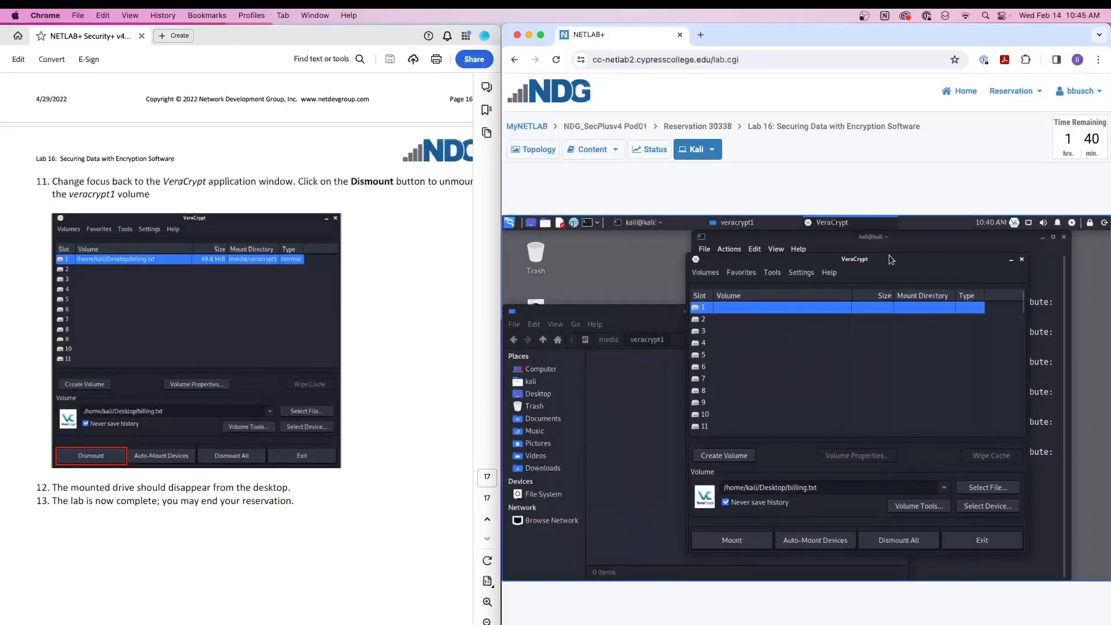
left_click(632, 441)
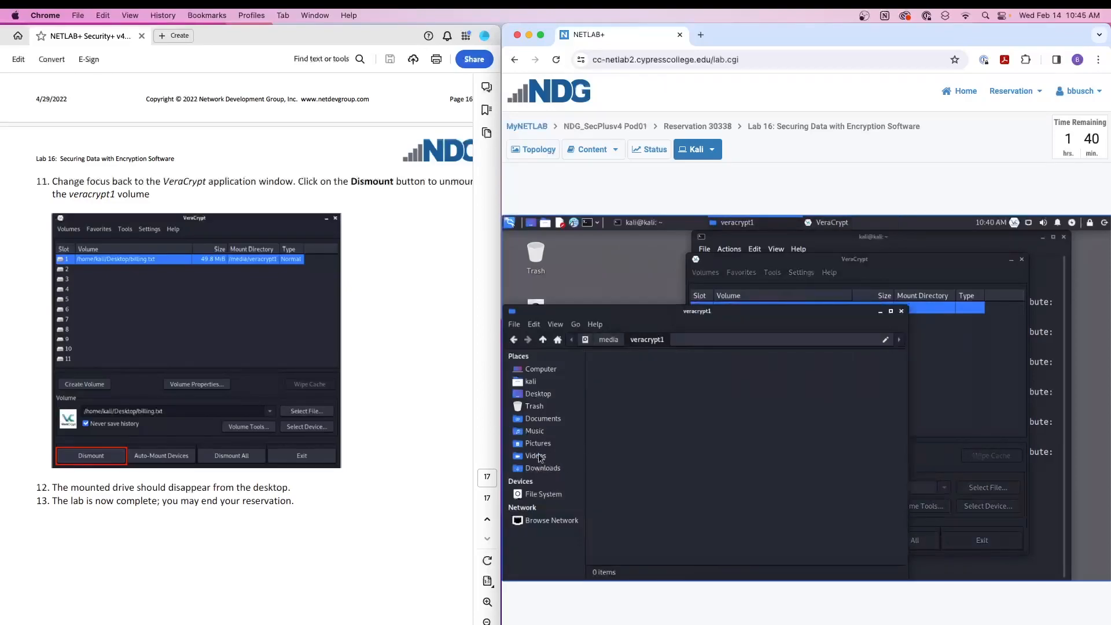
left_click(982, 265)
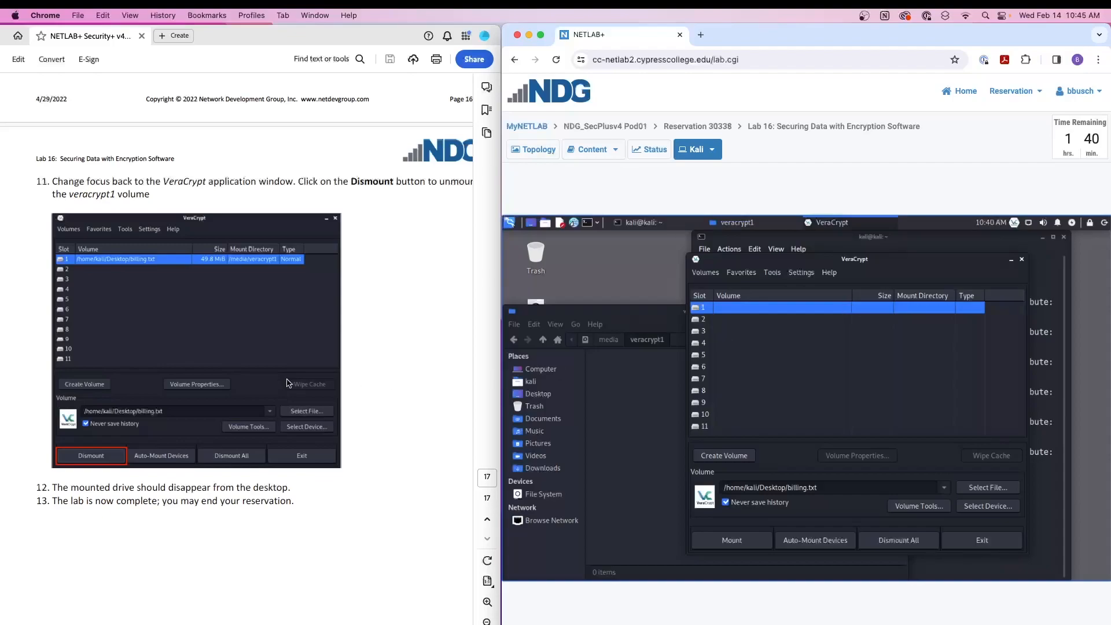
scroll(198, 370, "down", 3)
scroll(198, 371, "up", 3)
scroll(199, 371, "up", 2)
scroll(198, 371, "down", 5)
scroll(198, 371, "up", 3)
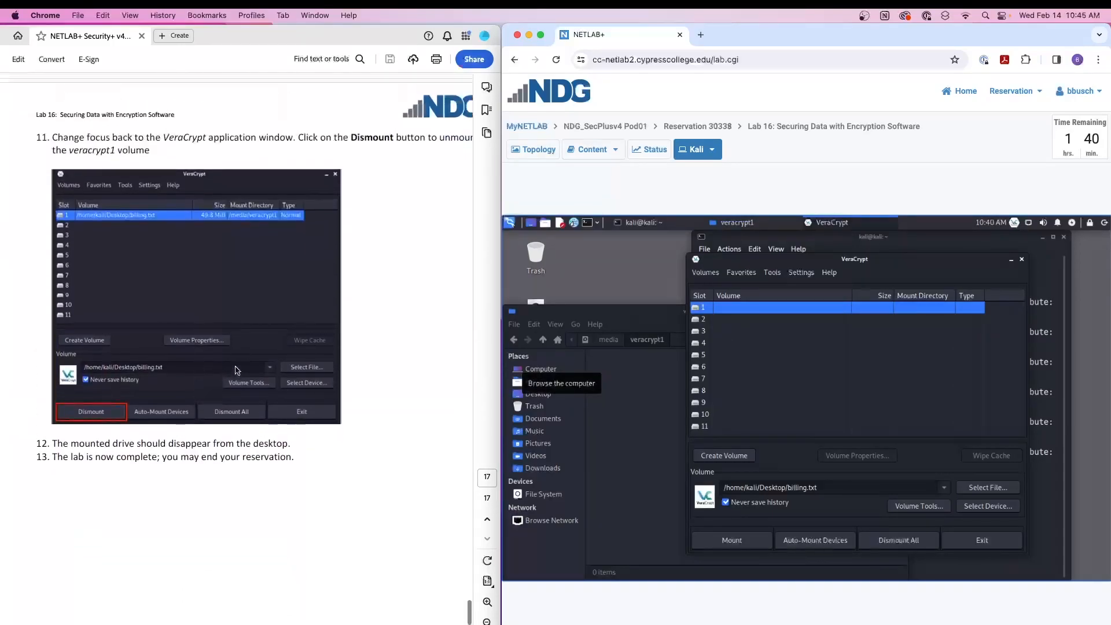
left_click(815, 377)
left_click_drag(897, 260, 856, 263)
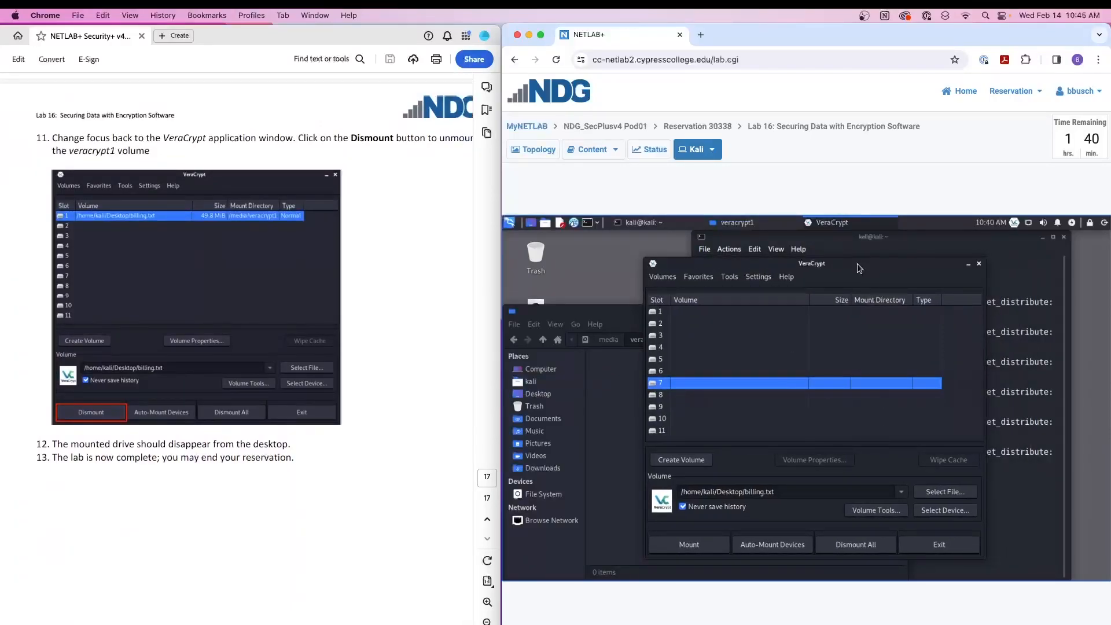